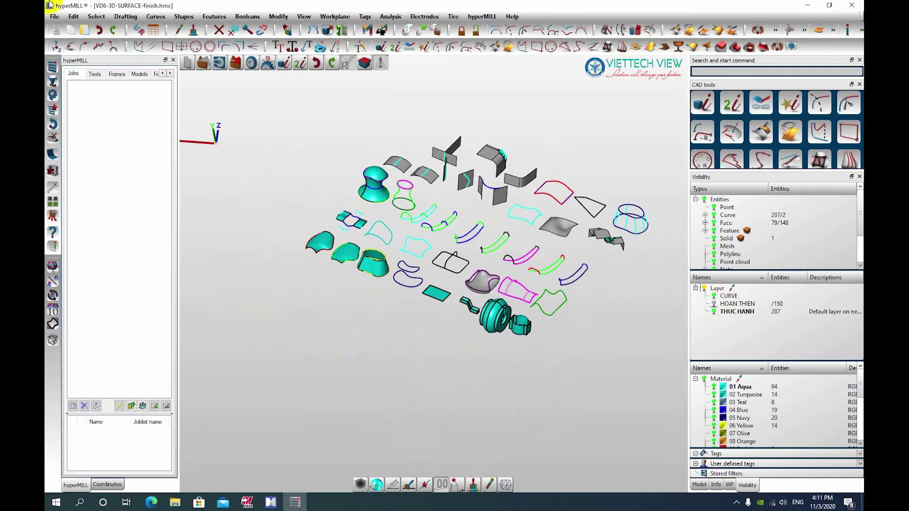
Glance at the surface creation commands, then zoom in and out around the tapered cone
{"action": "left_click", "coordinate": [208, 17]}
{"action": "mouse_move", "coordinate": [184, 16]}
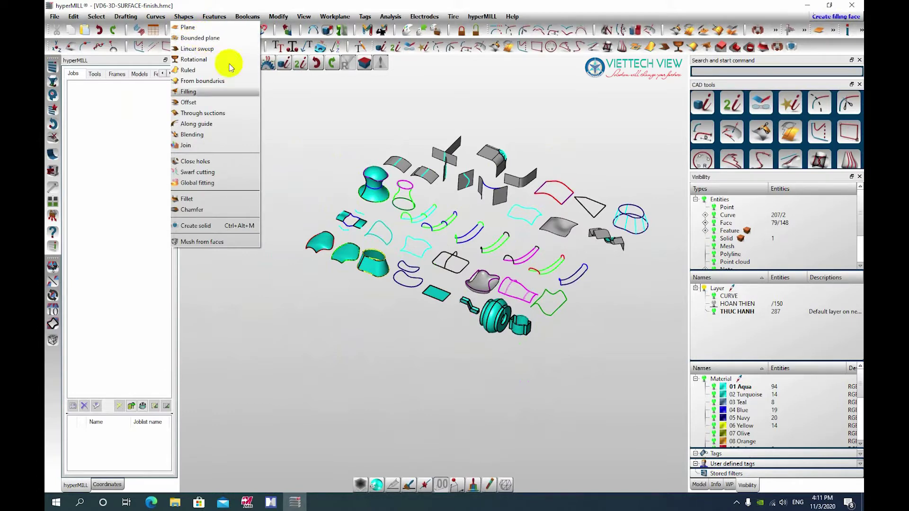
{"action": "left_click", "coordinate": [305, 138]}
{"action": "scroll", "coordinate": [375, 253], "scroll_direction": "up", "scroll_amount": 2}
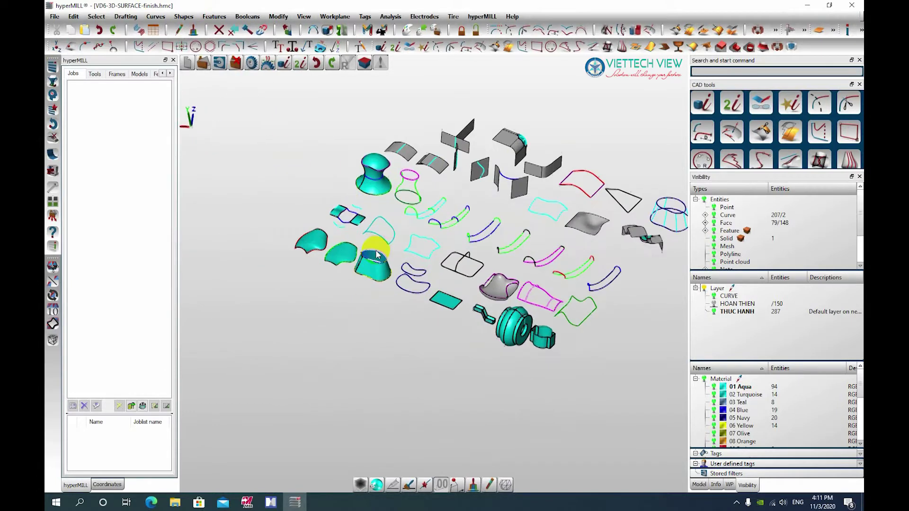
{"action": "scroll", "coordinate": [385, 247], "scroll_direction": "up", "scroll_amount": 3}
{"action": "scroll", "coordinate": [374, 237], "scroll_direction": "up", "scroll_amount": 3}
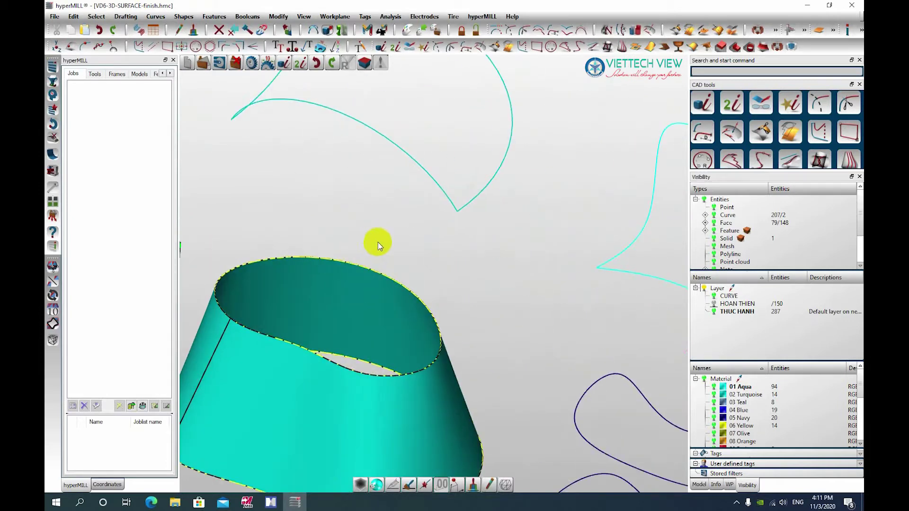
{"action": "scroll", "coordinate": [479, 239], "scroll_direction": "down", "scroll_amount": 3}
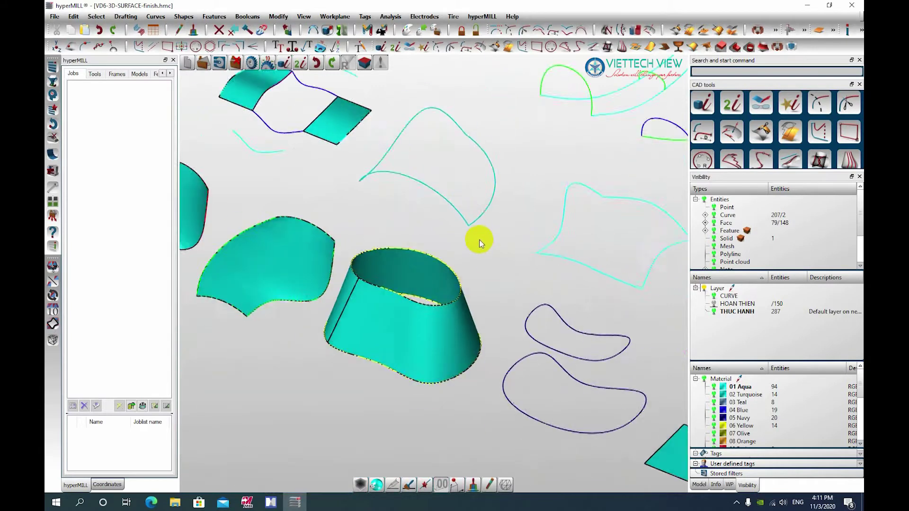
{"action": "scroll", "coordinate": [463, 307], "scroll_direction": "down", "scroll_amount": 2}
{"action": "scroll", "coordinate": [428, 295], "scroll_direction": "up", "scroll_amount": 2}
{"action": "scroll", "coordinate": [426, 293], "scroll_direction": "up", "scroll_amount": 2}
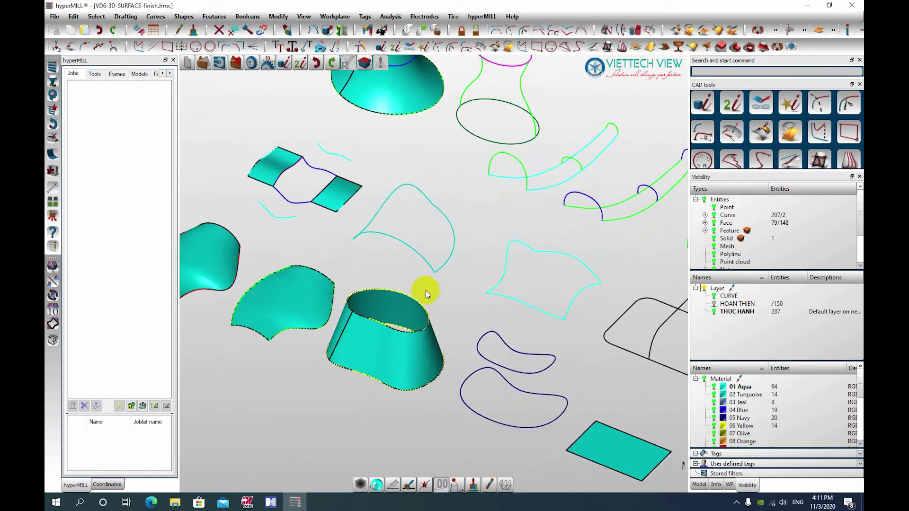
{"action": "scroll", "coordinate": [425, 291], "scroll_direction": "down", "scroll_amount": 2}
{"action": "scroll", "coordinate": [374, 292], "scroll_direction": "up", "scroll_amount": 3}
{"action": "scroll", "coordinate": [402, 306], "scroll_direction": "down", "scroll_amount": 3}
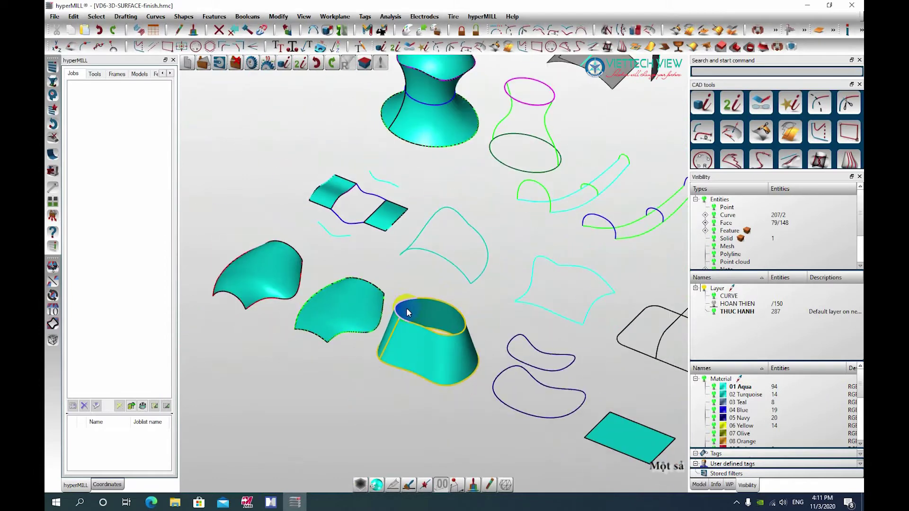
{"action": "scroll", "coordinate": [400, 303], "scroll_direction": "down", "scroll_amount": 2}
{"action": "scroll", "coordinate": [395, 303], "scroll_direction": "up", "scroll_amount": 3}
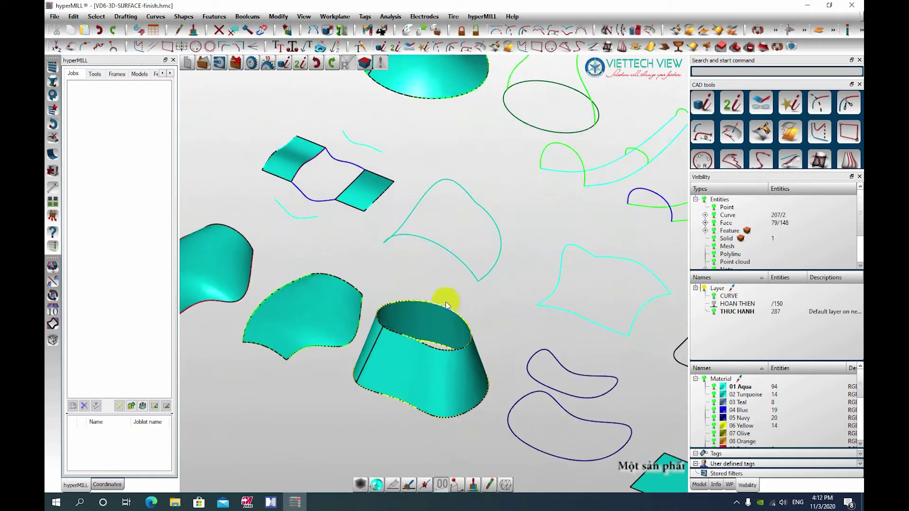
Select the tapered cone surface from a tilted view and bring up its action menu
{"action": "left_click", "coordinate": [442, 363]}
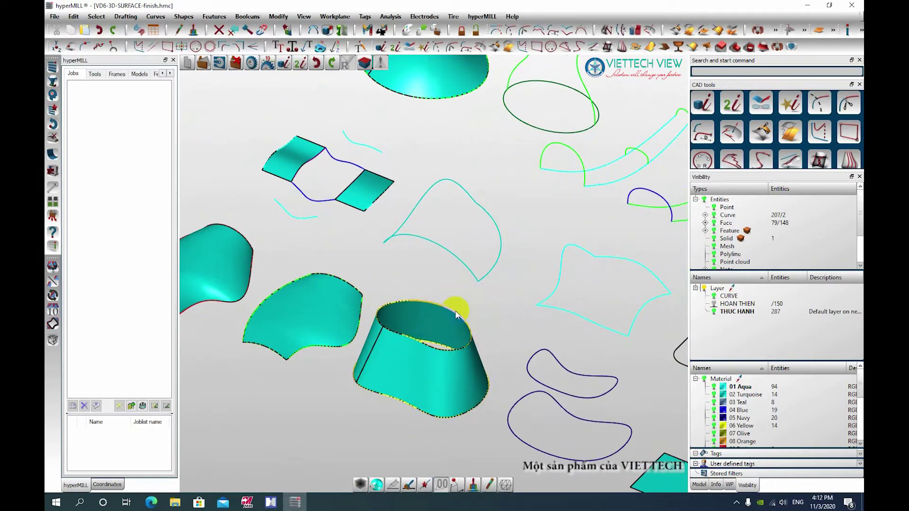
{"action": "mouse_move", "coordinate": [446, 282]}
{"action": "middle_mouse_down"}
{"action": "mouse_move", "coordinate": [454, 316]}
{"action": "mouse_move", "coordinate": [432, 294]}
{"action": "mouse_move", "coordinate": [426, 195]}
{"action": "mouse_move", "coordinate": [395, 277]}
{"action": "mouse_move", "coordinate": [345, 361]}
{"action": "mouse_move", "coordinate": [361, 325]}
{"action": "mouse_move", "coordinate": [439, 298]}
{"action": "mouse_move", "coordinate": [462, 315]}
{"action": "mouse_move", "coordinate": [463, 349]}
{"action": "mouse_move", "coordinate": [441, 308]}
{"action": "middle_mouse_up"}
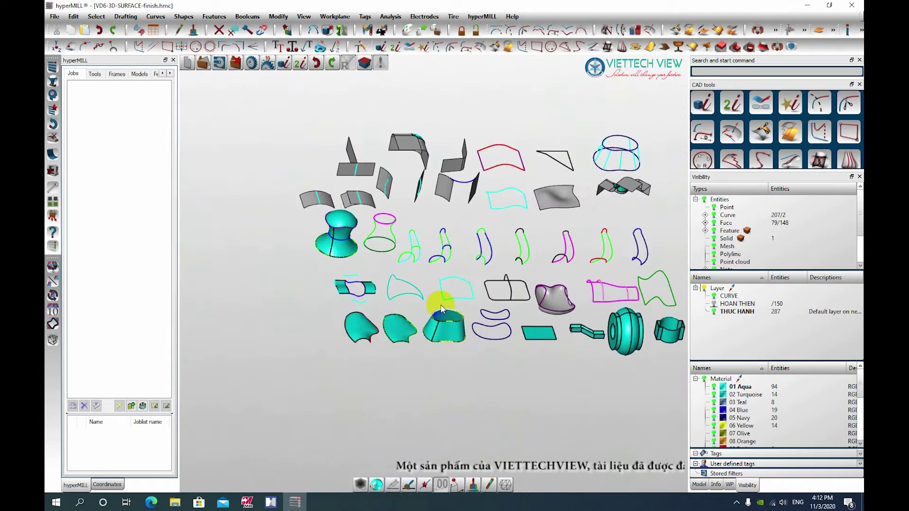
{"action": "scroll", "coordinate": [462, 304], "scroll_direction": "up", "scroll_amount": 2}
{"action": "scroll", "coordinate": [393, 331], "scroll_direction": "up", "scroll_amount": 3}
{"action": "mouse_move", "coordinate": [393, 331]}
{"action": "middle_mouse_down"}
{"action": "mouse_move", "coordinate": [404, 365]}
{"action": "mouse_move", "coordinate": [394, 333]}
{"action": "mouse_move", "coordinate": [421, 317]}
{"action": "middle_mouse_up"}
{"action": "scroll", "coordinate": [394, 333], "scroll_direction": "down", "scroll_amount": 2}
{"action": "scroll", "coordinate": [405, 342], "scroll_direction": "down", "scroll_amount": 2}
{"action": "left_click", "coordinate": [406, 339]}
{"action": "right_click", "coordinate": [421, 316]}
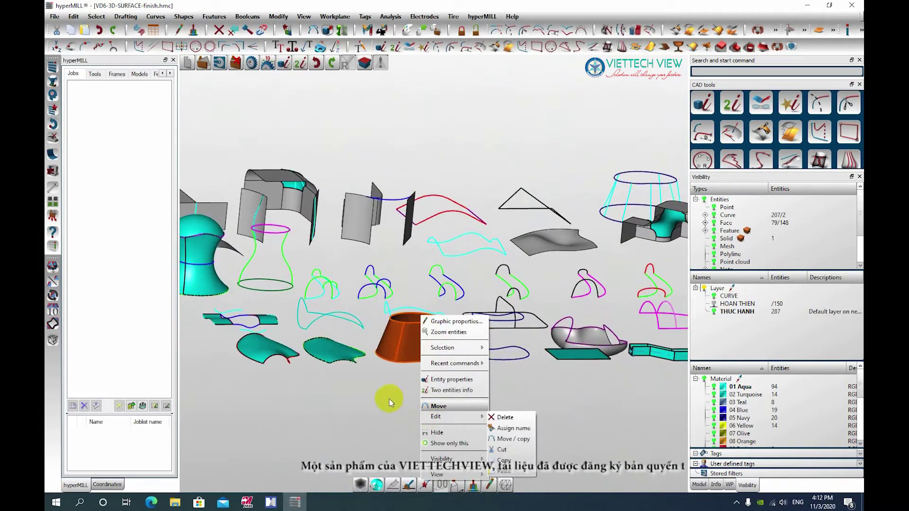
Dismiss the action menu, reselect the cone surface from a tilted view, and show the surface commands
{"action": "key", "text": "Escape"}
{"action": "scroll", "coordinate": [399, 344], "scroll_direction": "up", "scroll_amount": 3}
{"action": "scroll", "coordinate": [419, 319], "scroll_direction": "up", "scroll_amount": 3}
{"action": "mouse_move", "coordinate": [419, 319]}
{"action": "middle_mouse_down"}
{"action": "mouse_move", "coordinate": [396, 362]}
{"action": "mouse_move", "coordinate": [422, 314]}
{"action": "mouse_move", "coordinate": [483, 354]}
{"action": "mouse_move", "coordinate": [375, 314]}
{"action": "mouse_move", "coordinate": [341, 324]}
{"action": "mouse_move", "coordinate": [349, 361]}
{"action": "mouse_move", "coordinate": [364, 365]}
{"action": "mouse_move", "coordinate": [406, 319]}
{"action": "mouse_move", "coordinate": [438, 371]}
{"action": "mouse_move", "coordinate": [439, 340]}
{"action": "mouse_move", "coordinate": [416, 345]}
{"action": "mouse_move", "coordinate": [400, 369]}
{"action": "mouse_move", "coordinate": [410, 363]}
{"action": "middle_mouse_up"}
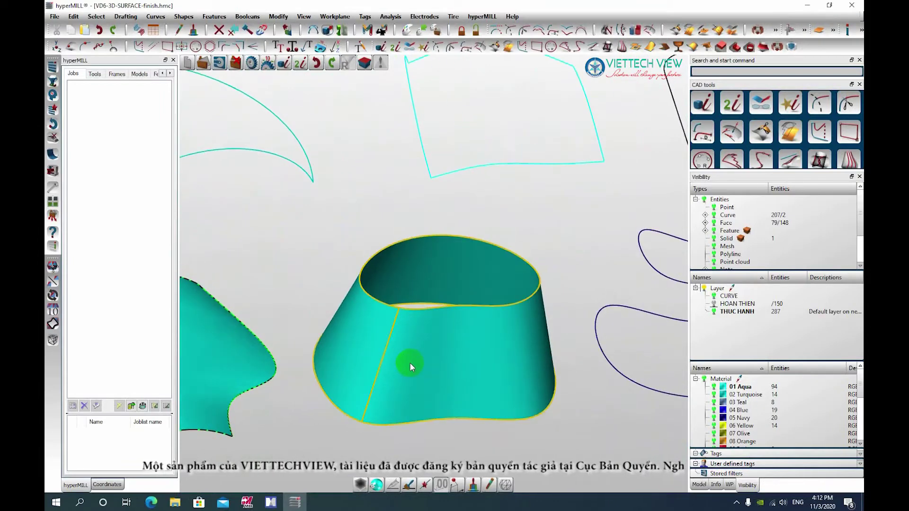
{"action": "left_click", "coordinate": [382, 419]}
{"action": "left_click", "coordinate": [430, 401]}
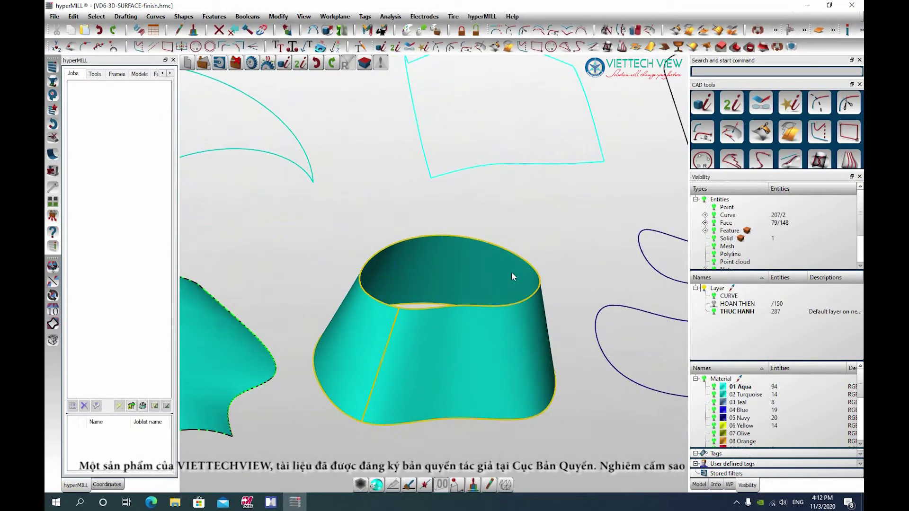
{"action": "left_click", "coordinate": [451, 284]}
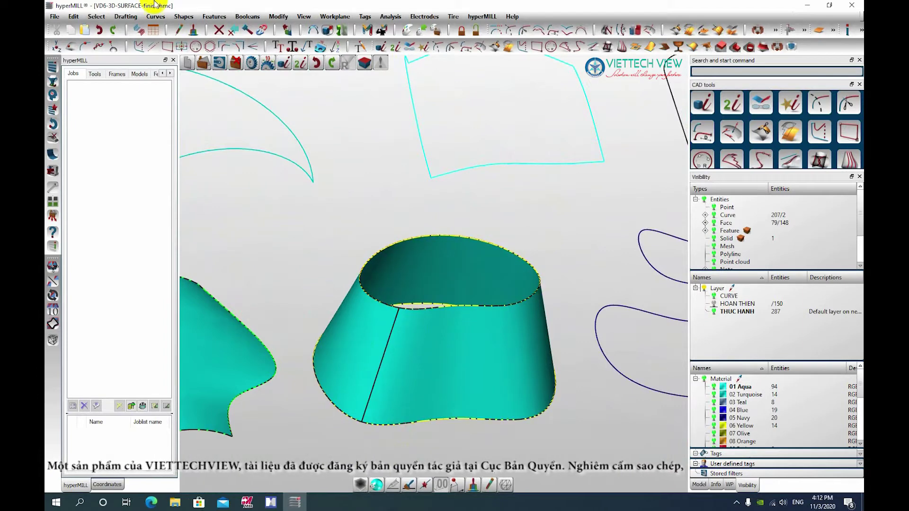
{"action": "left_click", "coordinate": [183, 17]}
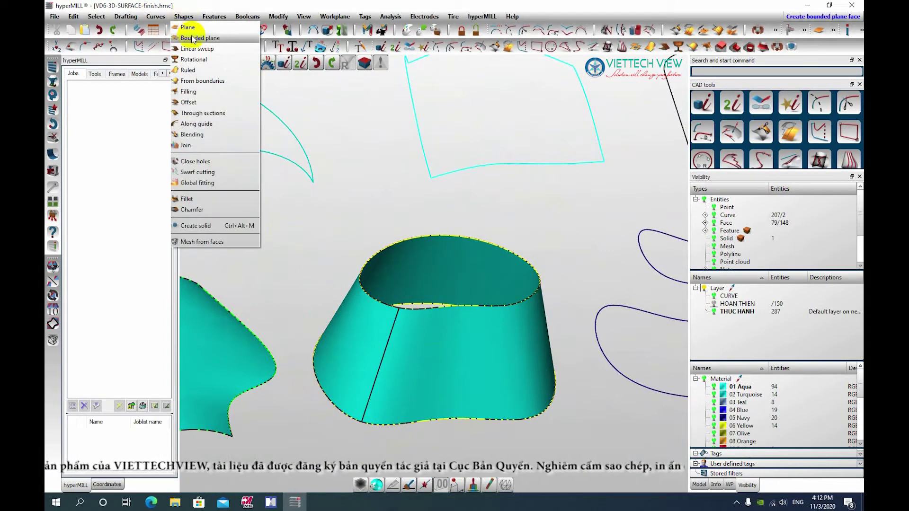
Cap the cone's top edge loop with a bounded plane in material 05 Navy
{"action": "left_click", "coordinate": [193, 38]}
{"action": "left_click", "coordinate": [394, 253]}
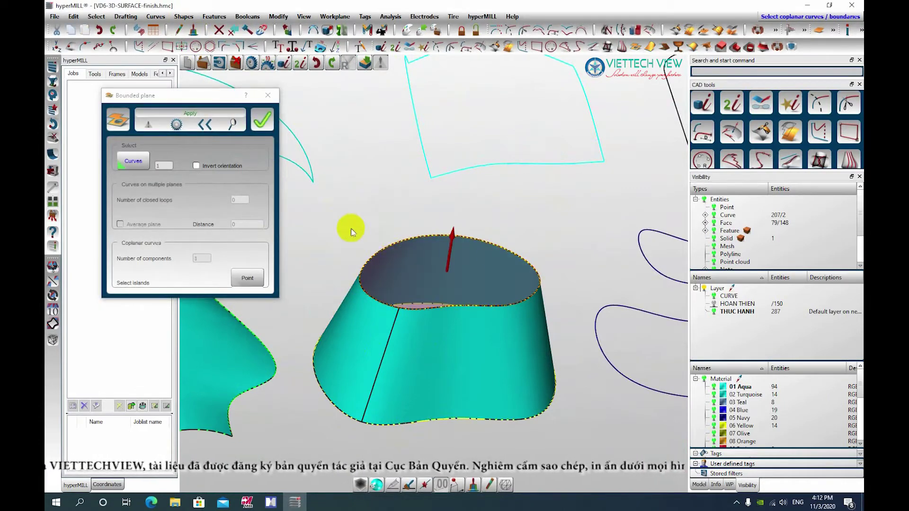
{"action": "scroll", "coordinate": [448, 298], "scroll_direction": "up", "scroll_amount": 3}
{"action": "scroll", "coordinate": [449, 320], "scroll_direction": "up", "scroll_amount": 2}
{"action": "mouse_move", "coordinate": [450, 319]}
{"action": "middle_mouse_down"}
{"action": "mouse_move", "coordinate": [423, 345]}
{"action": "mouse_move", "coordinate": [412, 385]}
{"action": "mouse_move", "coordinate": [420, 280]}
{"action": "mouse_move", "coordinate": [422, 287]}
{"action": "middle_mouse_up"}
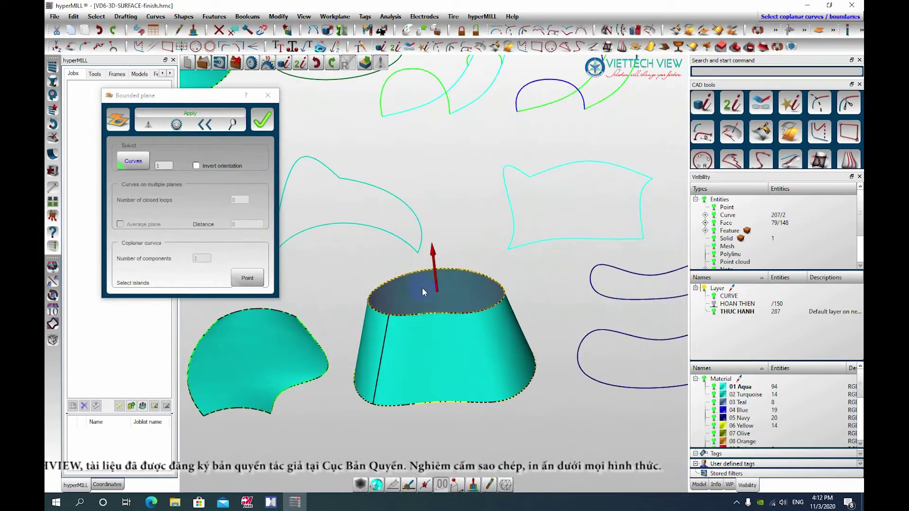
{"action": "left_click", "coordinate": [376, 485]}
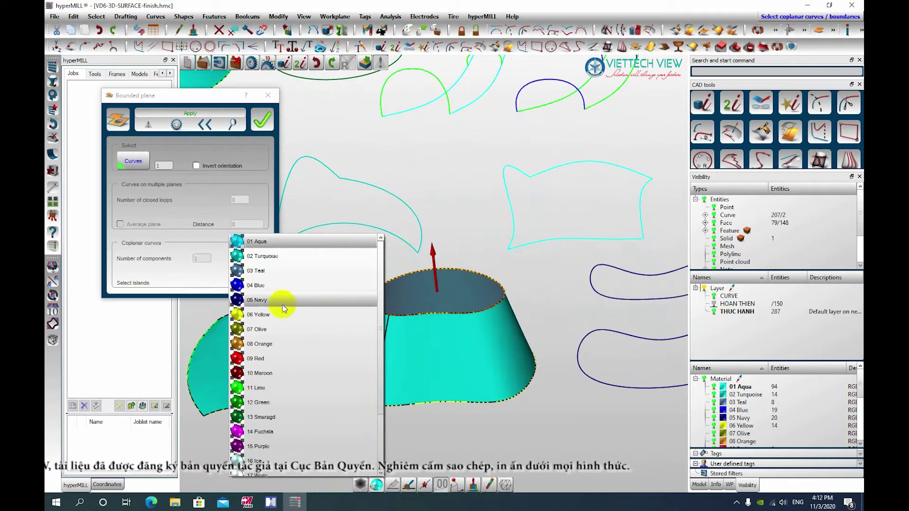
{"action": "left_click", "coordinate": [282, 305]}
{"action": "left_click", "coordinate": [445, 298]}
{"action": "middle_click", "coordinate": [445, 298]}
Orbit to a side view of the cone and bring up the material colour list
{"action": "scroll", "coordinate": [436, 329], "scroll_direction": "down", "scroll_amount": 3}
{"action": "scroll", "coordinate": [363, 274], "scroll_direction": "up", "scroll_amount": 5}
{"action": "mouse_move", "coordinate": [363, 274]}
{"action": "middle_mouse_down"}
{"action": "mouse_move", "coordinate": [335, 361]}
{"action": "mouse_move", "coordinate": [340, 205]}
{"action": "mouse_move", "coordinate": [470, 331]}
{"action": "mouse_move", "coordinate": [367, 187]}
{"action": "mouse_move", "coordinate": [371, 158]}
{"action": "mouse_move", "coordinate": [355, 344]}
{"action": "middle_mouse_up"}
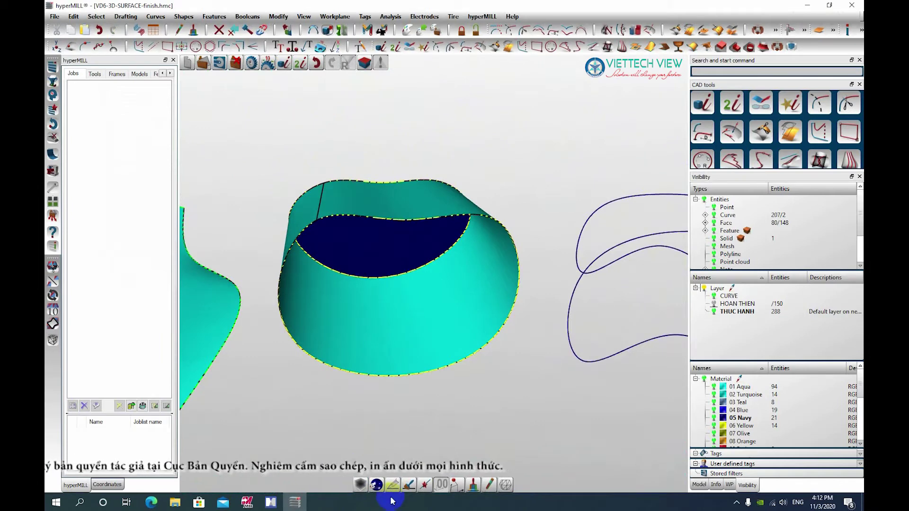
{"action": "left_click", "coordinate": [377, 487]}
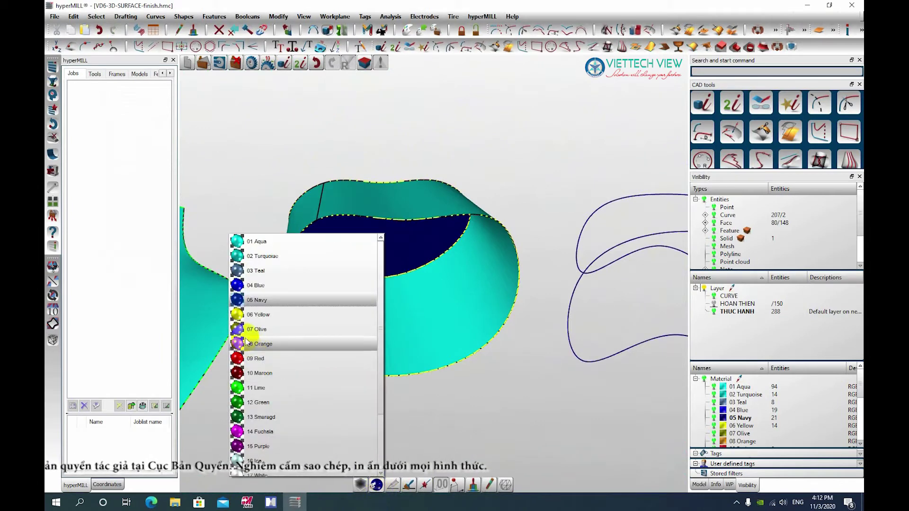
Switch to material 03 Teal and cap the cone's bottom edge loop with a bounded plane
{"action": "left_click", "coordinate": [247, 272]}
{"action": "left_click", "coordinate": [184, 16]}
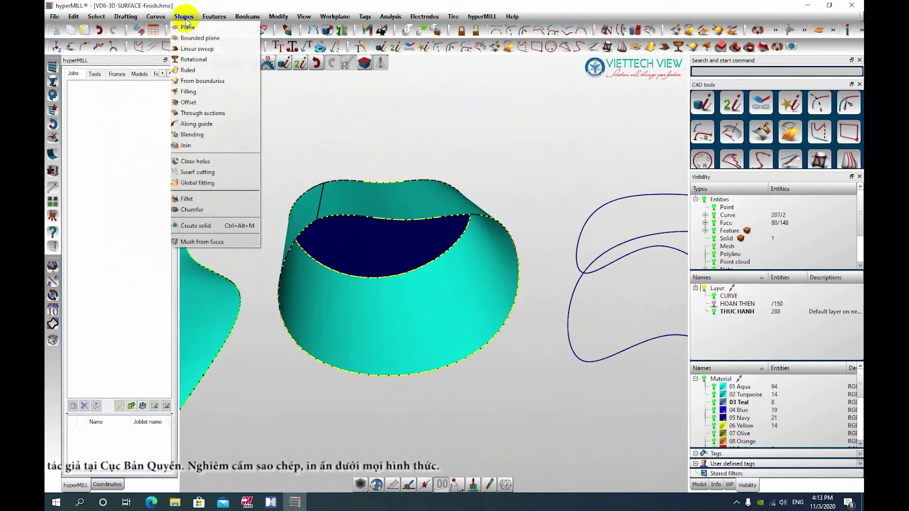
{"action": "left_click", "coordinate": [199, 46]}
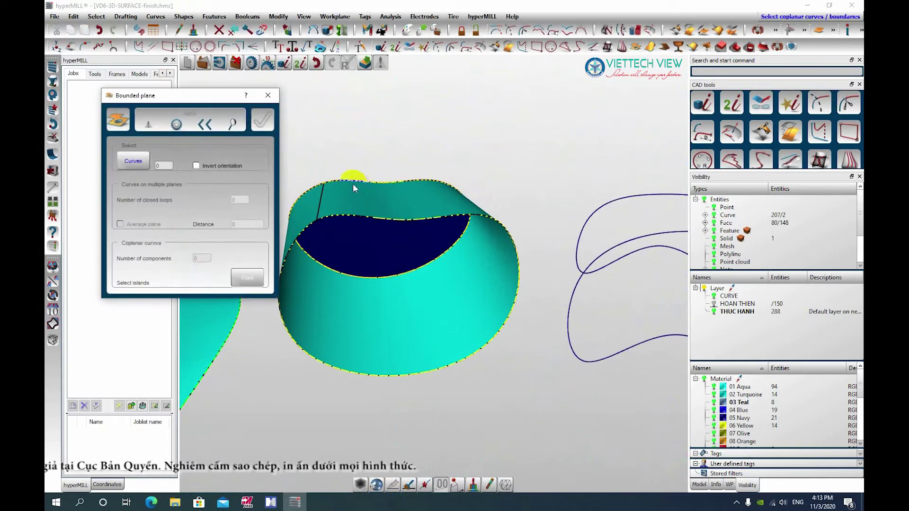
{"action": "left_click", "coordinate": [447, 350]}
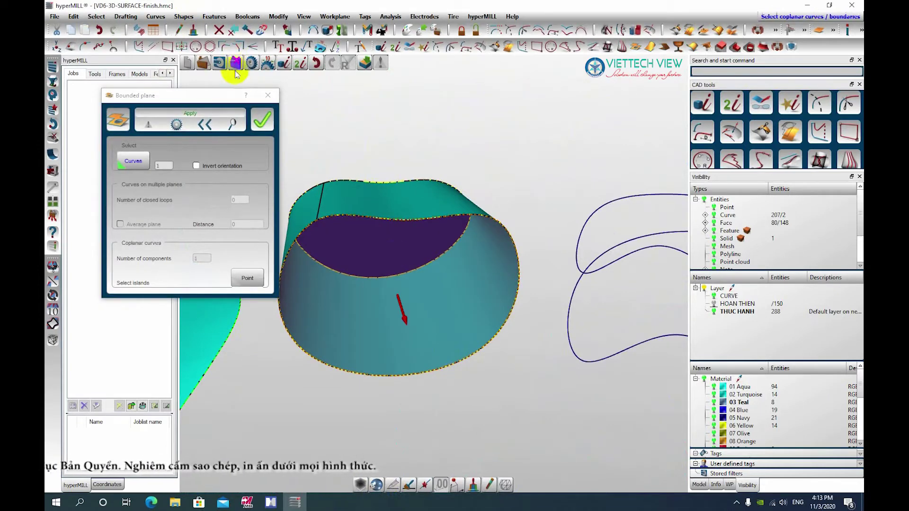
{"action": "left_click", "coordinate": [254, 119]}
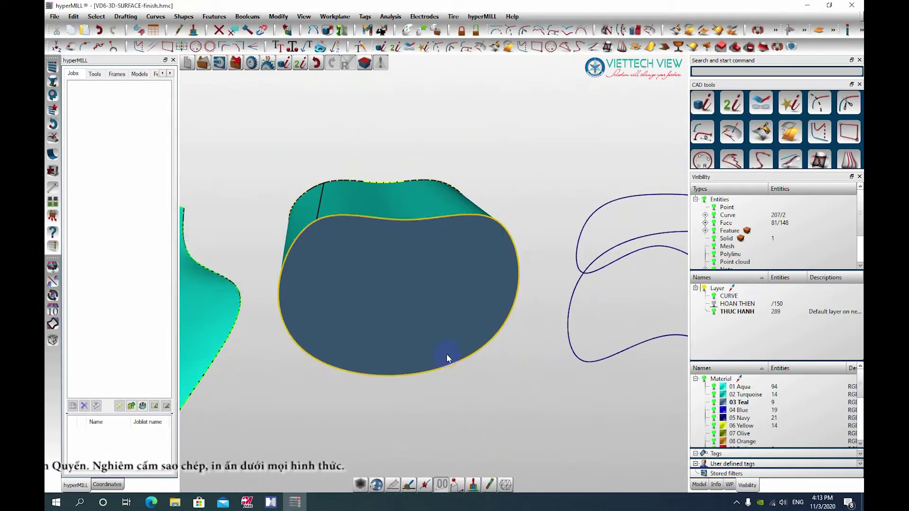
{"action": "scroll", "coordinate": [406, 256], "scroll_direction": "down", "scroll_amount": 2}
{"action": "mouse_move", "coordinate": [408, 269]}
{"action": "right_mouse_down"}
{"action": "mouse_move", "coordinate": [384, 418]}
{"action": "mouse_move", "coordinate": [384, 141]}
{"action": "right_mouse_up"}
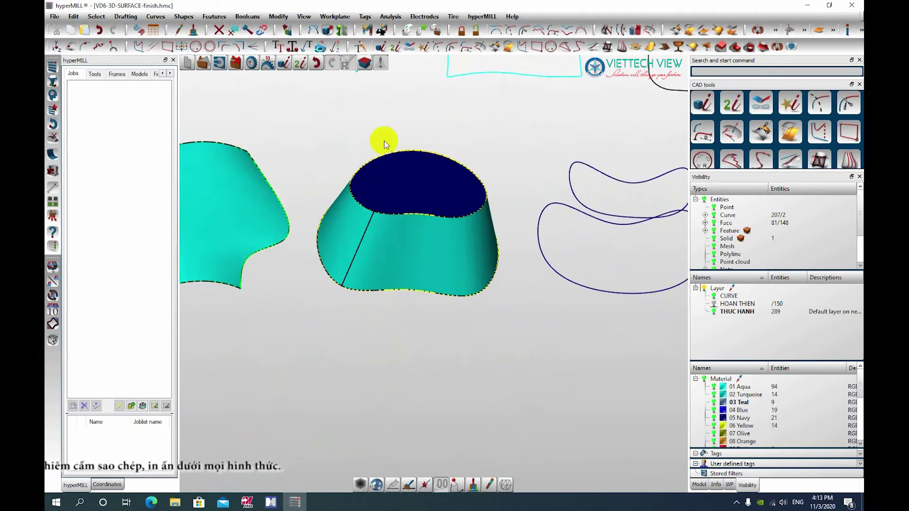
Zoom around the capped cup, pick its top face, and show the surface shape commands
{"action": "scroll", "coordinate": [384, 141], "scroll_direction": "up", "scroll_amount": 3}
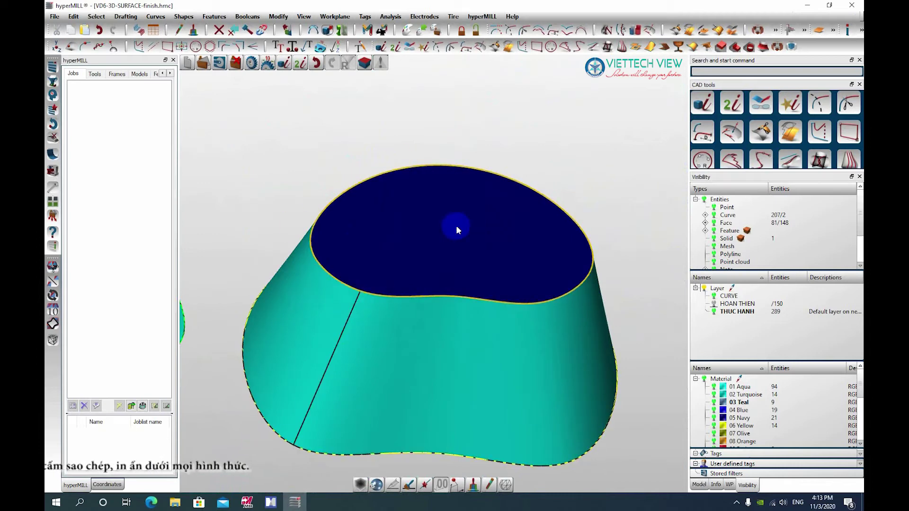
{"action": "scroll", "coordinate": [329, 225], "scroll_direction": "down", "scroll_amount": 2}
{"action": "scroll", "coordinate": [419, 266], "scroll_direction": "down", "scroll_amount": 2}
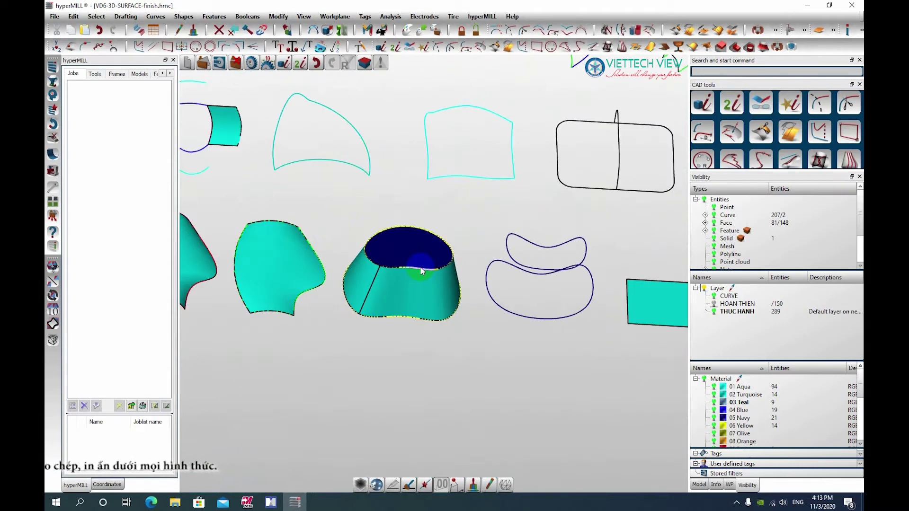
{"action": "left_click", "coordinate": [396, 229]}
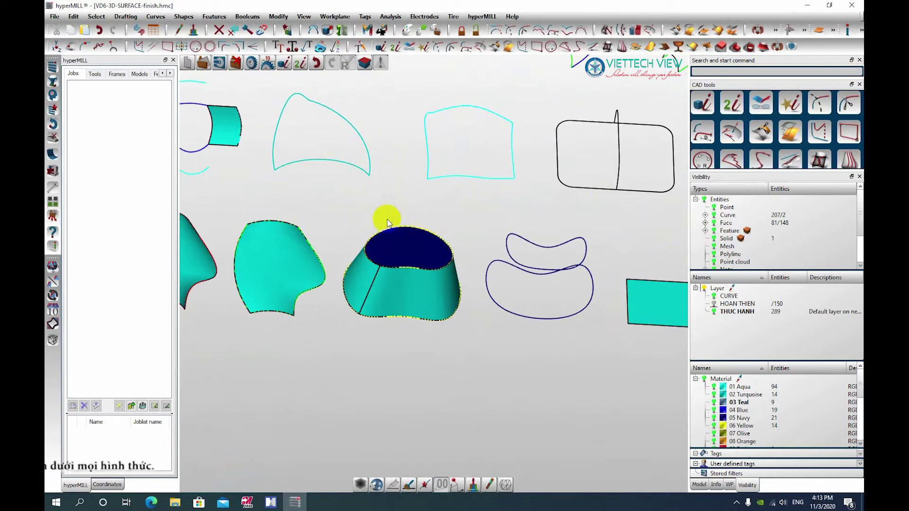
{"action": "scroll", "coordinate": [386, 220], "scroll_direction": "up", "scroll_amount": 2}
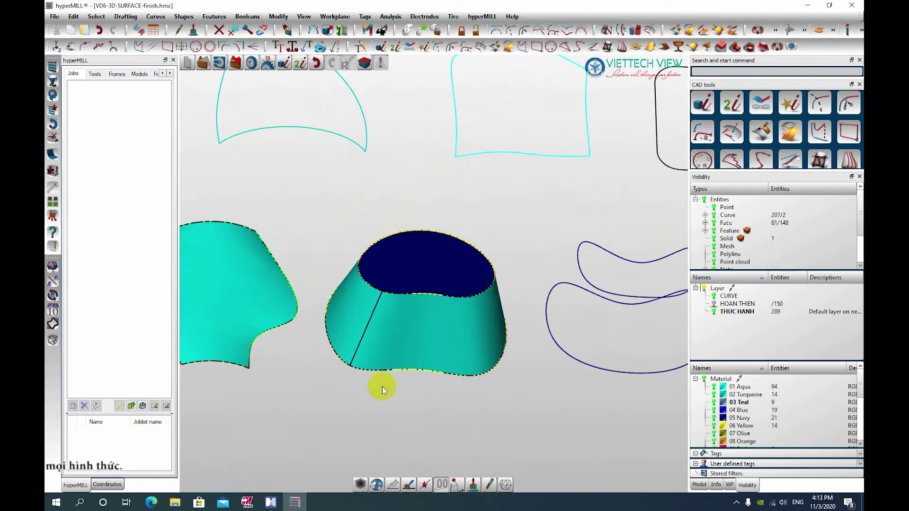
{"action": "left_click", "coordinate": [179, 20]}
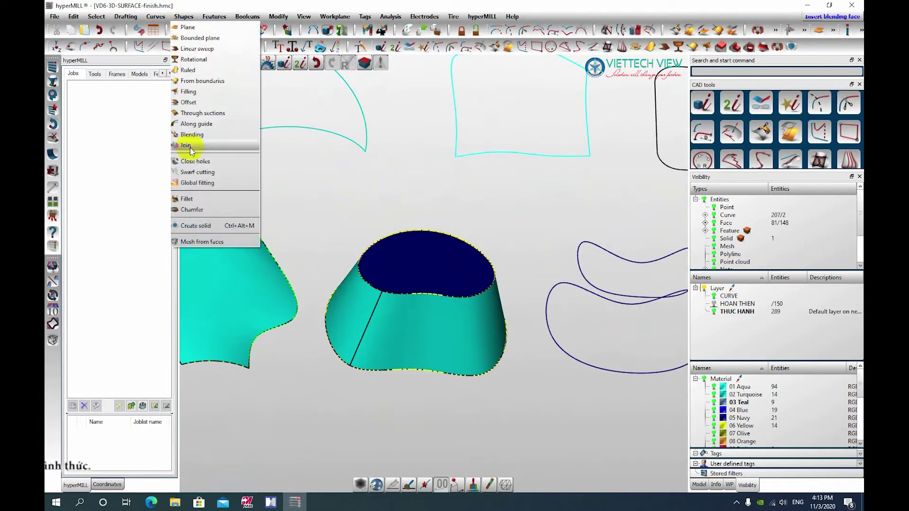
Build a trial solid from the cup's top and side faces, then close the solid-creation settings
{"action": "left_click", "coordinate": [204, 226]}
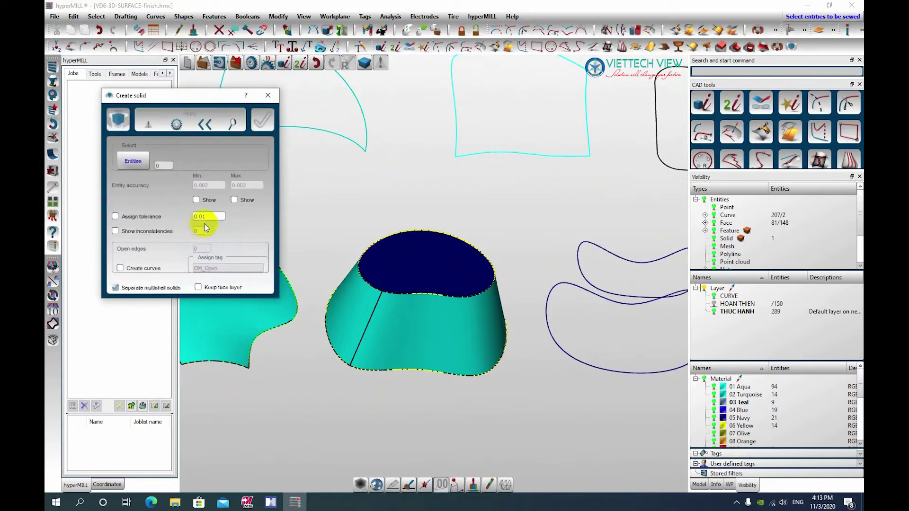
{"action": "scroll", "coordinate": [507, 212], "scroll_direction": "down", "scroll_amount": 2}
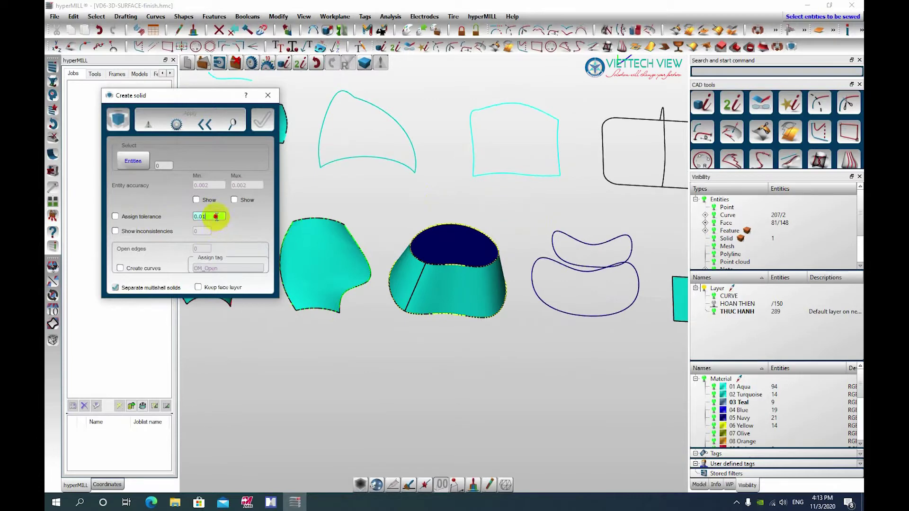
{"action": "scroll", "coordinate": [463, 262], "scroll_direction": "up", "scroll_amount": 1}
{"action": "left_click", "coordinate": [434, 251]}
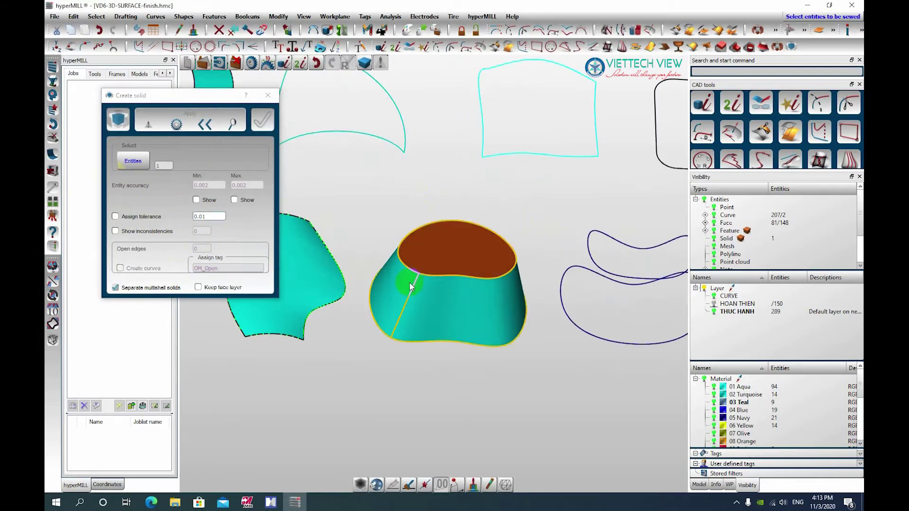
{"action": "left_click", "coordinate": [444, 317]}
{"action": "scroll", "coordinate": [421, 326], "scroll_direction": "down", "scroll_amount": 2}
{"action": "scroll", "coordinate": [423, 317], "scroll_direction": "up", "scroll_amount": 1}
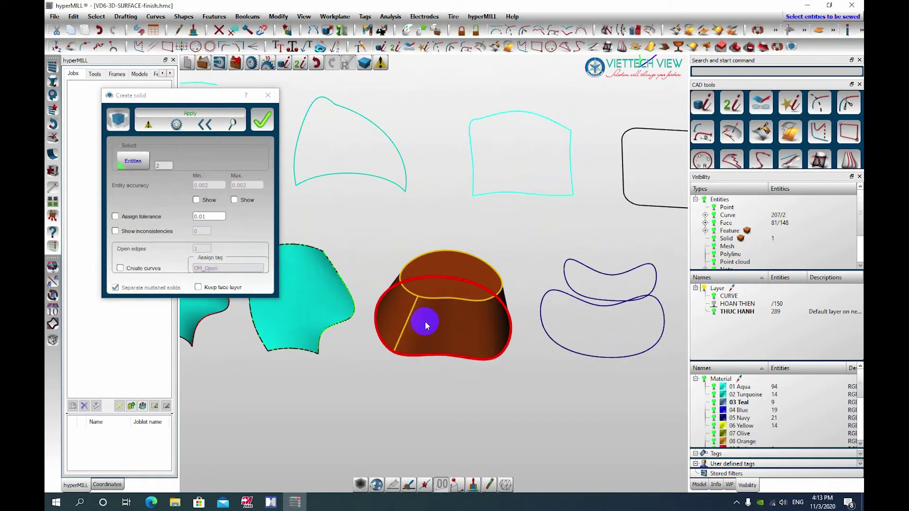
{"action": "middle_click_drag", "start_coordinate": [426, 319], "coordinate": [423, 227]}
{"action": "right_click", "coordinate": [422, 226]}
{"action": "left_click", "coordinate": [428, 233]}
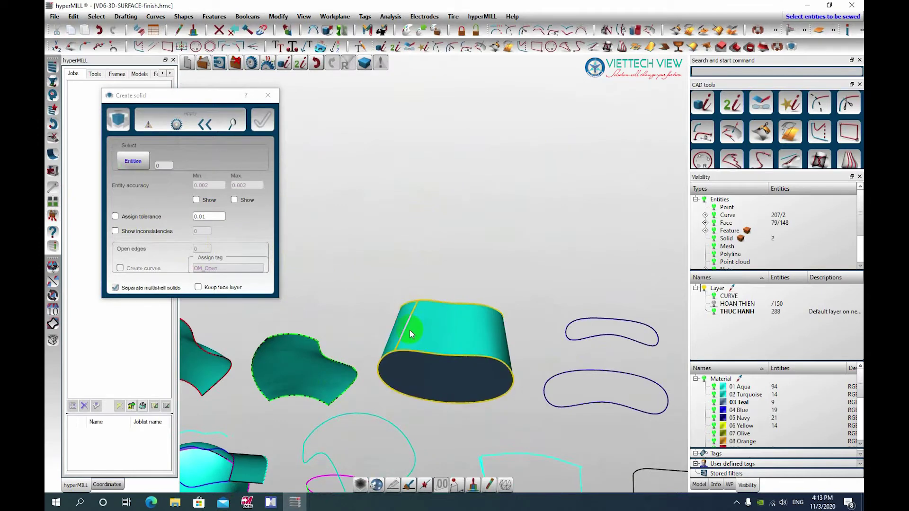
{"action": "left_click", "coordinate": [268, 95]}
Undo the trial solid and orbit the model to a new angle
{"action": "key", "text": "ctrl+z"}
{"action": "scroll", "coordinate": [427, 300], "scroll_direction": "down", "scroll_amount": 2}
{"action": "scroll", "coordinate": [428, 300], "scroll_direction": "up", "scroll_amount": 2}
{"action": "mouse_move", "coordinate": [428, 298]}
{"action": "middle_mouse_down"}
{"action": "mouse_move", "coordinate": [399, 391]}
{"action": "mouse_move", "coordinate": [428, 273]}
{"action": "mouse_move", "coordinate": [389, 386]}
{"action": "middle_mouse_up"}
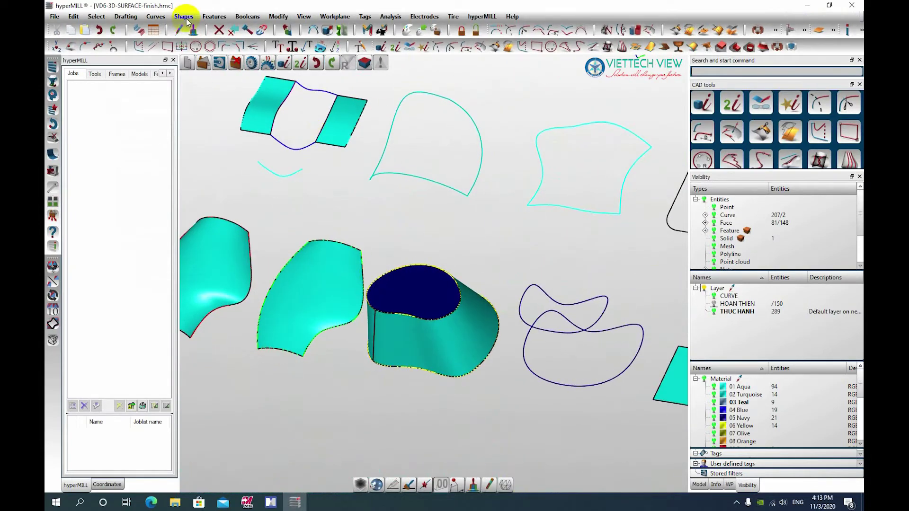
Create a closed solid from the cup's top, side and bottom faces
{"action": "left_click", "coordinate": [186, 19]}
{"action": "left_click", "coordinate": [194, 227]}
{"action": "scroll", "coordinate": [399, 303], "scroll_direction": "up", "scroll_amount": 2}
{"action": "left_click", "coordinate": [436, 289]}
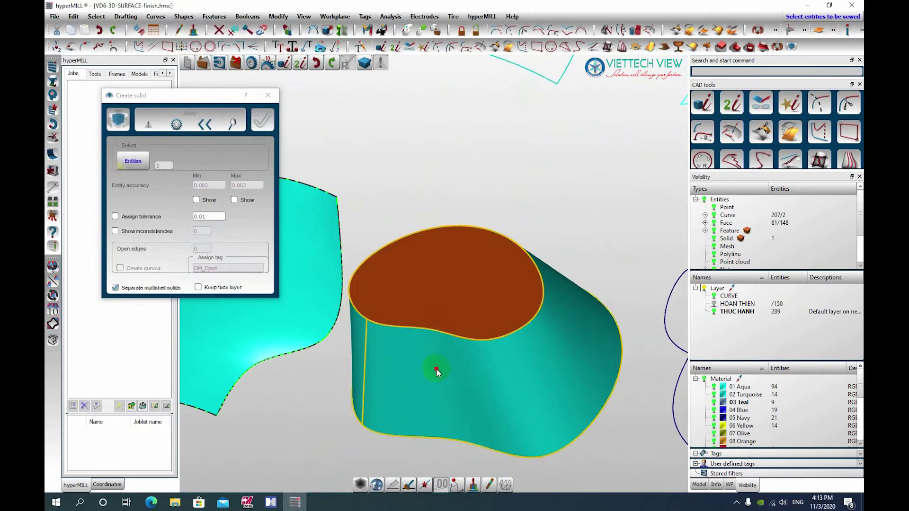
{"action": "left_click", "coordinate": [436, 367]}
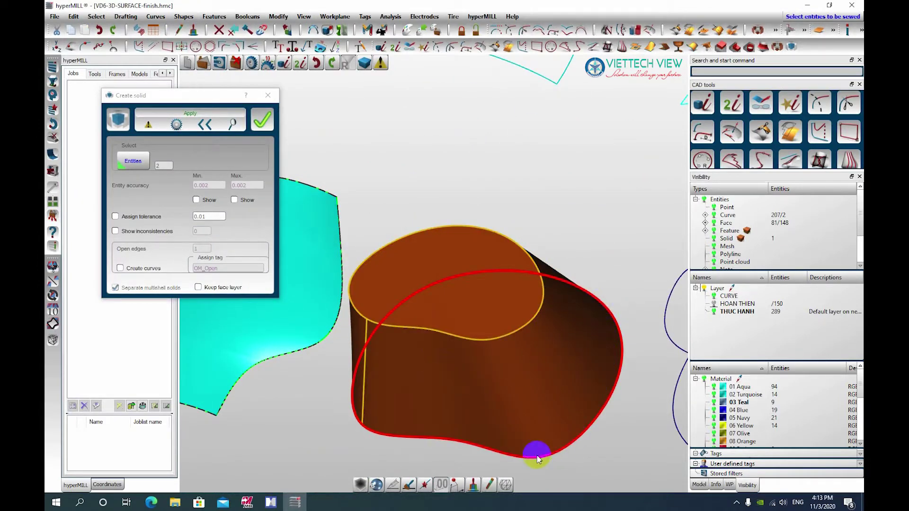
{"action": "mouse_move", "coordinate": [381, 168]}
{"action": "middle_mouse_down"}
{"action": "mouse_move", "coordinate": [406, 177]}
{"action": "mouse_move", "coordinate": [428, 234]}
{"action": "mouse_move", "coordinate": [420, 188]}
{"action": "mouse_move", "coordinate": [479, 239]}
{"action": "mouse_move", "coordinate": [402, 150]}
{"action": "mouse_move", "coordinate": [541, 280]}
{"action": "middle_mouse_up"}
{"action": "mouse_move", "coordinate": [447, 254]}
{"action": "middle_mouse_down"}
{"action": "mouse_move", "coordinate": [416, 223]}
{"action": "mouse_move", "coordinate": [512, 171]}
{"action": "middle_mouse_up"}
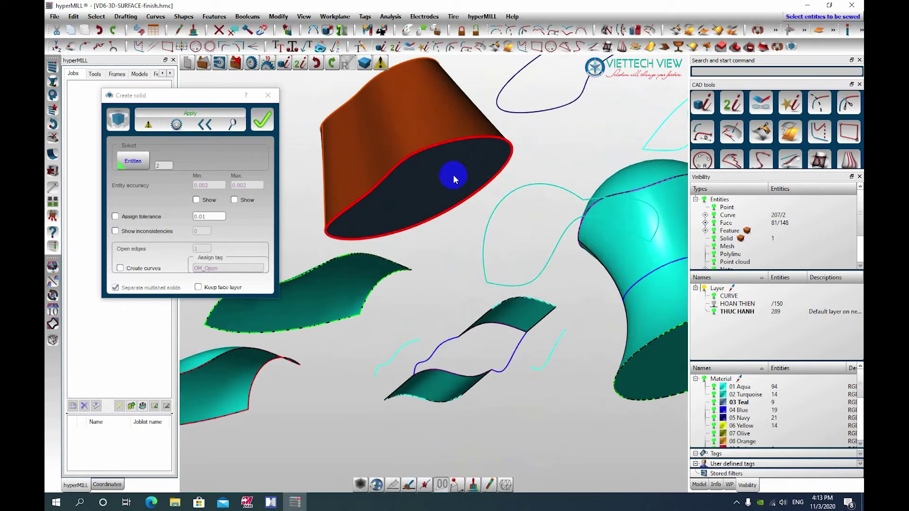
{"action": "left_click", "coordinate": [453, 175]}
{"action": "middle_click_drag", "start_coordinate": [442, 194], "coordinate": [439, 245]}
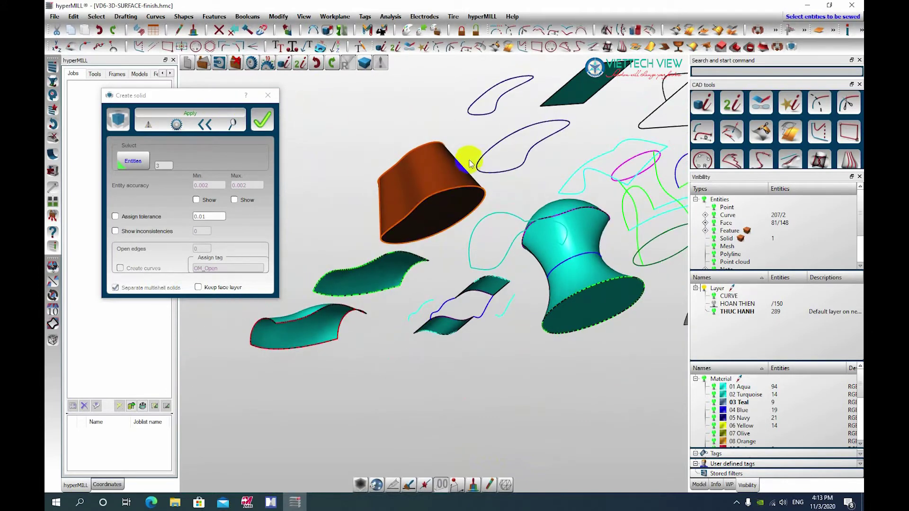
{"action": "scroll", "coordinate": [470, 163], "scroll_direction": "up", "scroll_amount": 3}
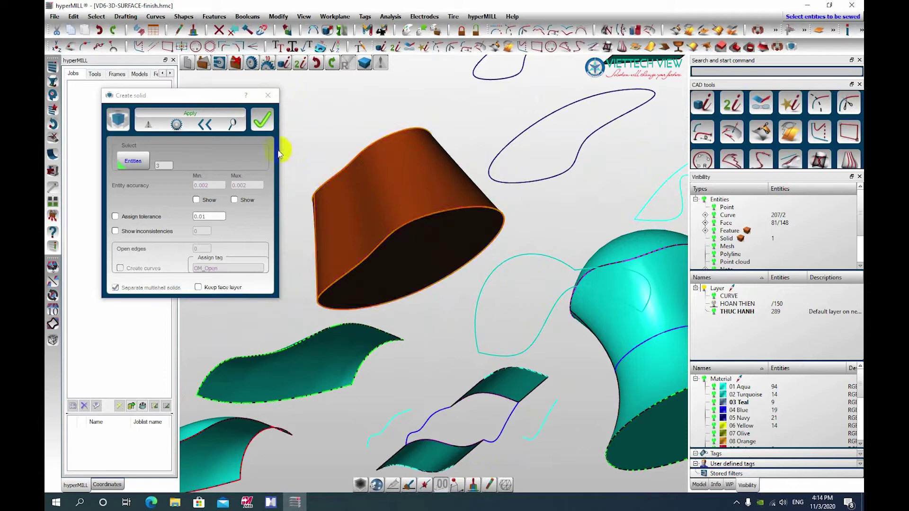
{"action": "left_click", "coordinate": [256, 124]}
{"action": "scroll", "coordinate": [293, 213], "scroll_direction": "down", "scroll_amount": 3}
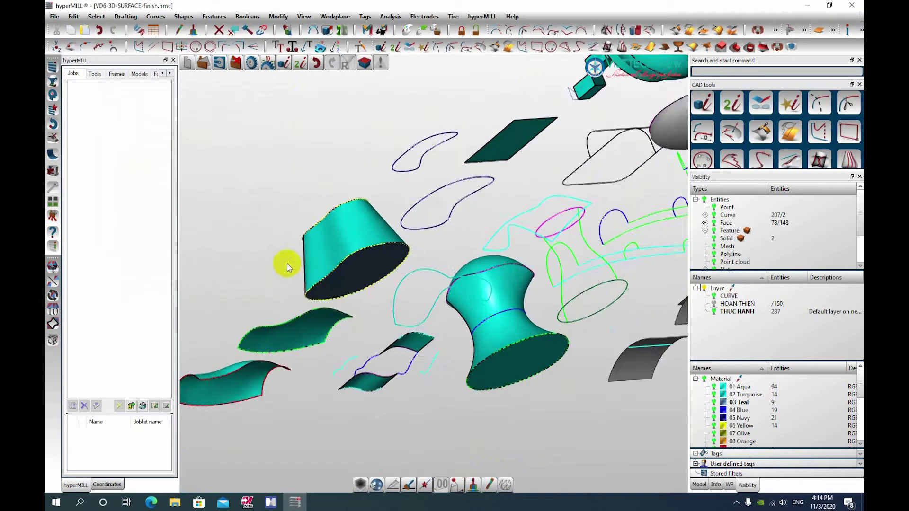
Delete the hourglass-shaped part's side face
{"action": "scroll", "coordinate": [405, 276], "scroll_direction": "down", "scroll_amount": 3}
{"action": "scroll", "coordinate": [441, 285], "scroll_direction": "up", "scroll_amount": 3}
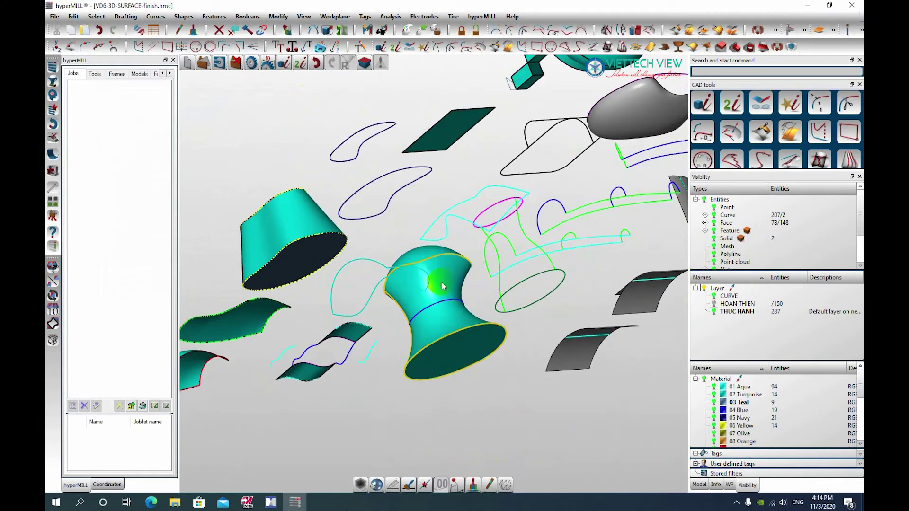
{"action": "left_click", "coordinate": [444, 282]}
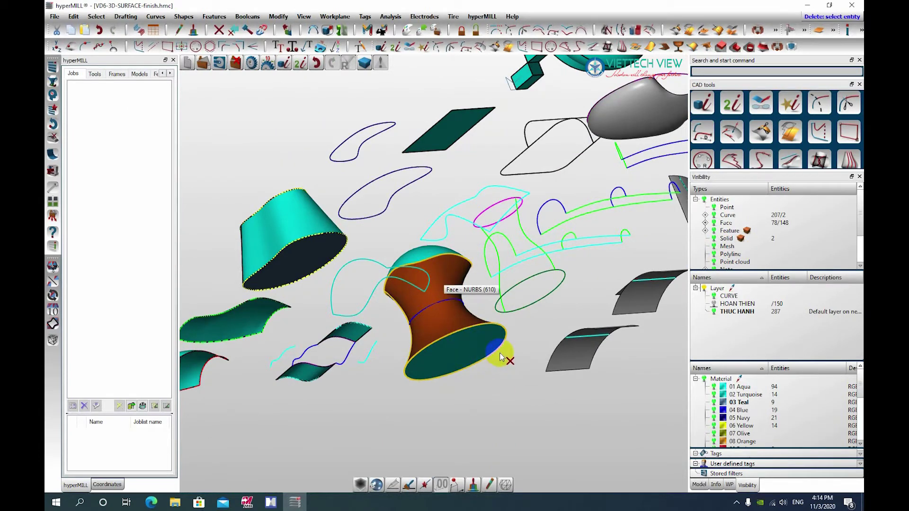
{"action": "middle_click", "coordinate": [467, 314]}
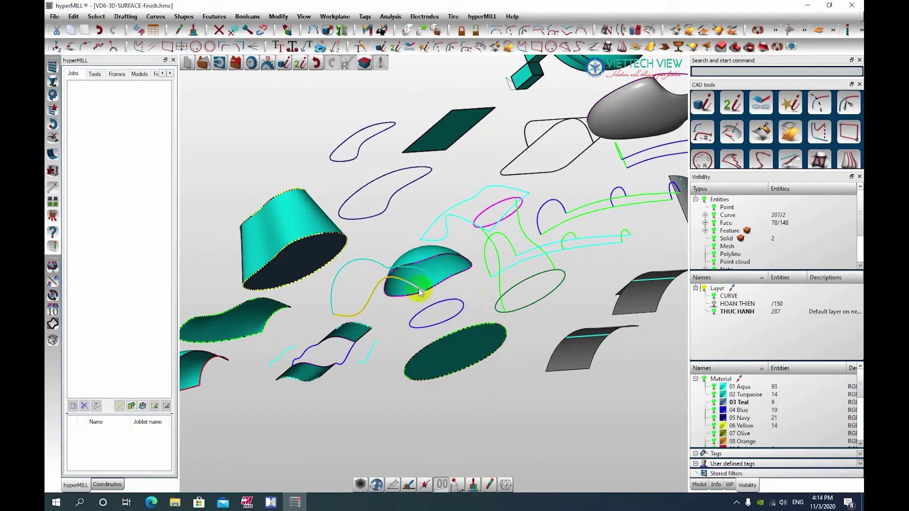
Reorient the scene and delete the bottom disc face
{"action": "scroll", "coordinate": [437, 269], "scroll_direction": "up", "scroll_amount": 3}
{"action": "scroll", "coordinate": [437, 269], "scroll_direction": "down", "scroll_amount": 3}
{"action": "middle_click_drag", "start_coordinate": [418, 259], "coordinate": [418, 235]}
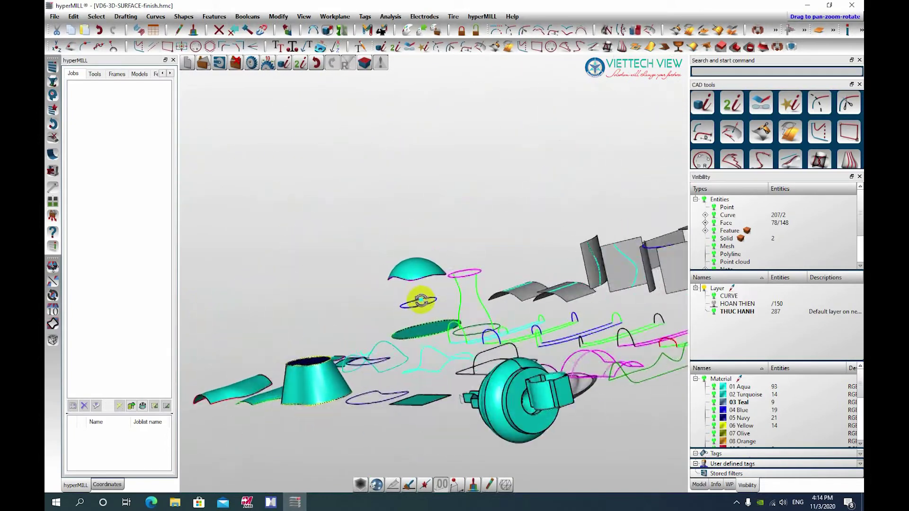
{"action": "scroll", "coordinate": [422, 238], "scroll_direction": "up", "scroll_amount": 2}
{"action": "scroll", "coordinate": [417, 239], "scroll_direction": "up", "scroll_amount": 2}
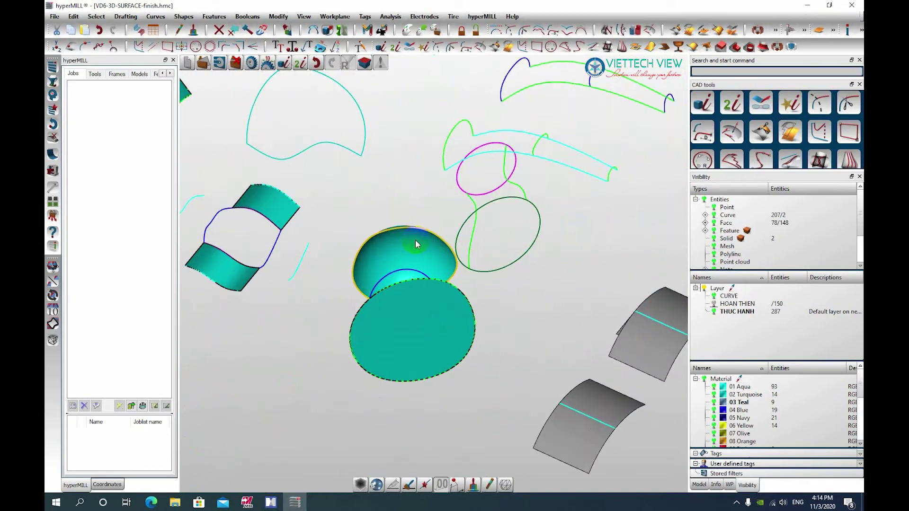
{"action": "scroll", "coordinate": [458, 330], "scroll_direction": "down", "scroll_amount": 4}
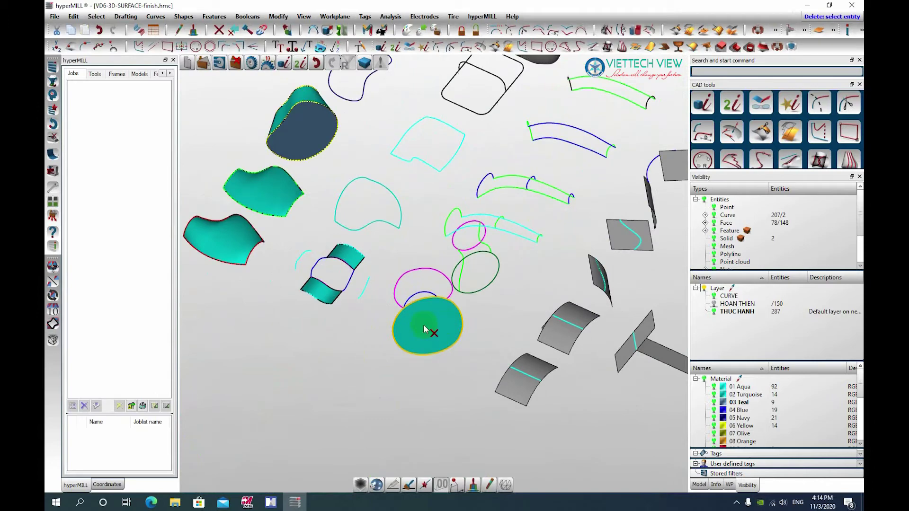
{"action": "left_click", "coordinate": [423, 325]}
{"action": "middle_click", "coordinate": [432, 349]}
{"action": "mouse_move", "coordinate": [432, 348]}
{"action": "middle_mouse_down"}
{"action": "mouse_move", "coordinate": [349, 290]}
{"action": "mouse_move", "coordinate": [362, 251]}
{"action": "middle_mouse_up"}
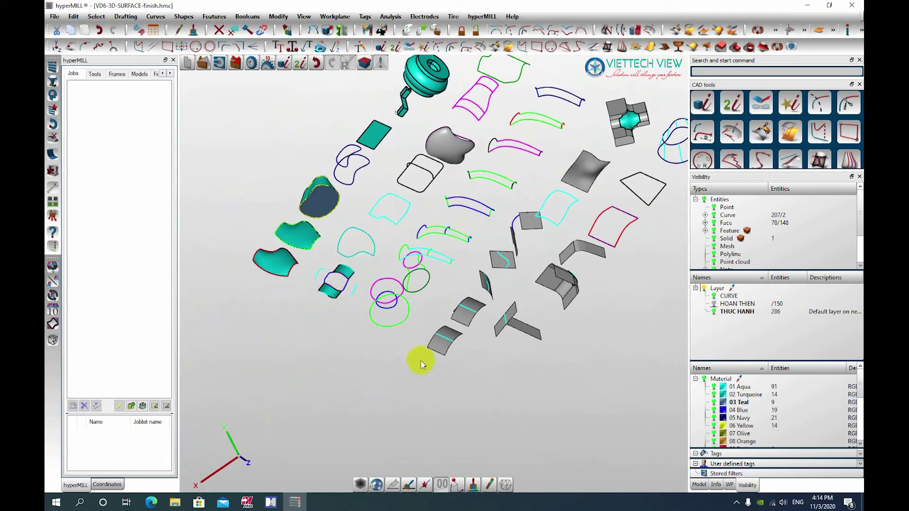
{"action": "scroll", "coordinate": [319, 200], "scroll_direction": "up", "scroll_amount": 3}
{"action": "scroll", "coordinate": [321, 202], "scroll_direction": "up", "scroll_amount": 2}
{"action": "middle_click_drag", "start_coordinate": [321, 202], "coordinate": [339, 286]}
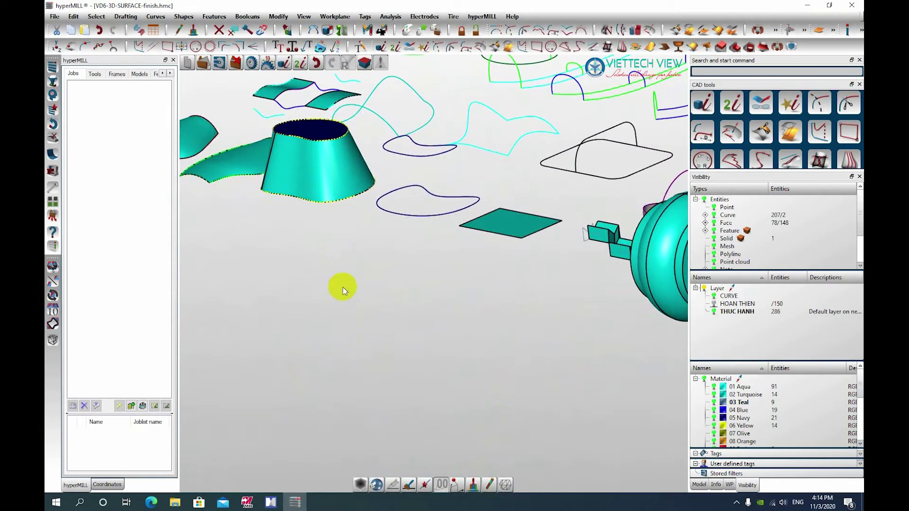
{"action": "scroll", "coordinate": [335, 179], "scroll_direction": "down", "scroll_amount": 3}
{"action": "scroll", "coordinate": [334, 178], "scroll_direction": "up", "scroll_amount": 3}
{"action": "left_click", "coordinate": [714, 239]}
{"action": "left_click", "coordinate": [715, 239]}
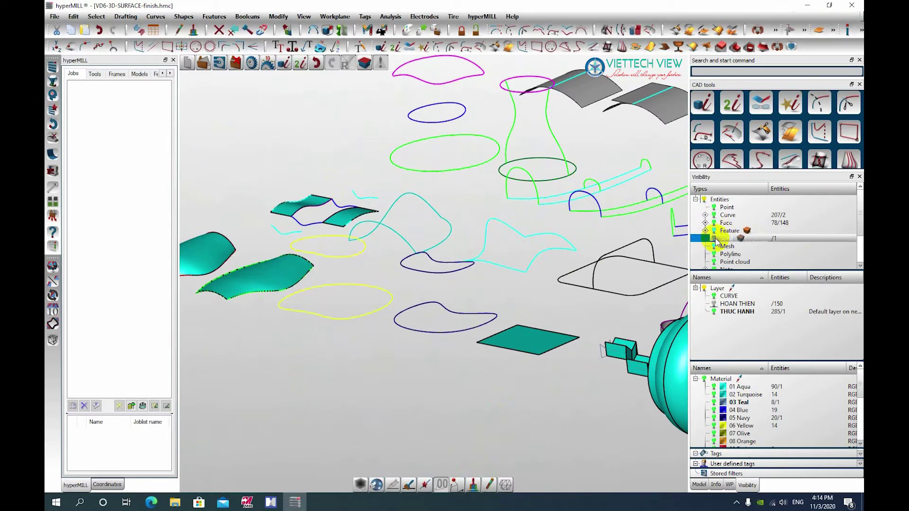
{"action": "left_click", "coordinate": [714, 239]}
{"action": "left_click", "coordinate": [714, 239]}
{"action": "left_click", "coordinate": [714, 239]}
{"action": "left_click", "coordinate": [714, 239]}
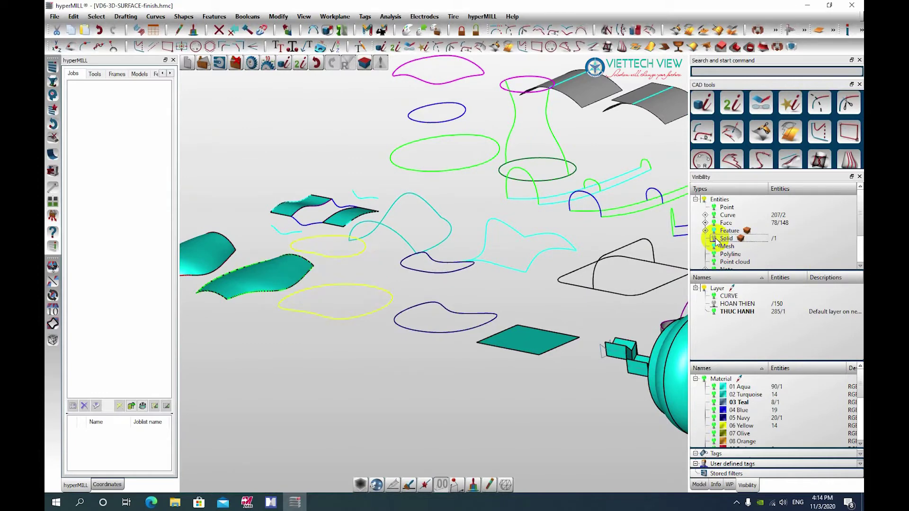
{"action": "left_click", "coordinate": [714, 239]}
{"action": "scroll", "coordinate": [400, 259], "scroll_direction": "down", "scroll_amount": 3}
{"action": "scroll", "coordinate": [420, 243], "scroll_direction": "up", "scroll_amount": 1}
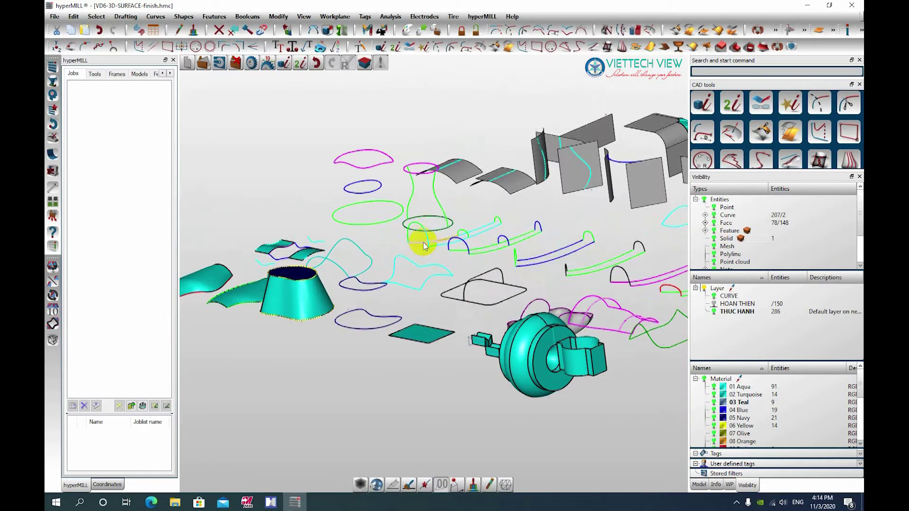
{"action": "scroll", "coordinate": [423, 240], "scroll_direction": "down", "scroll_amount": 2}
{"action": "scroll", "coordinate": [382, 217], "scroll_direction": "up", "scroll_amount": 2}
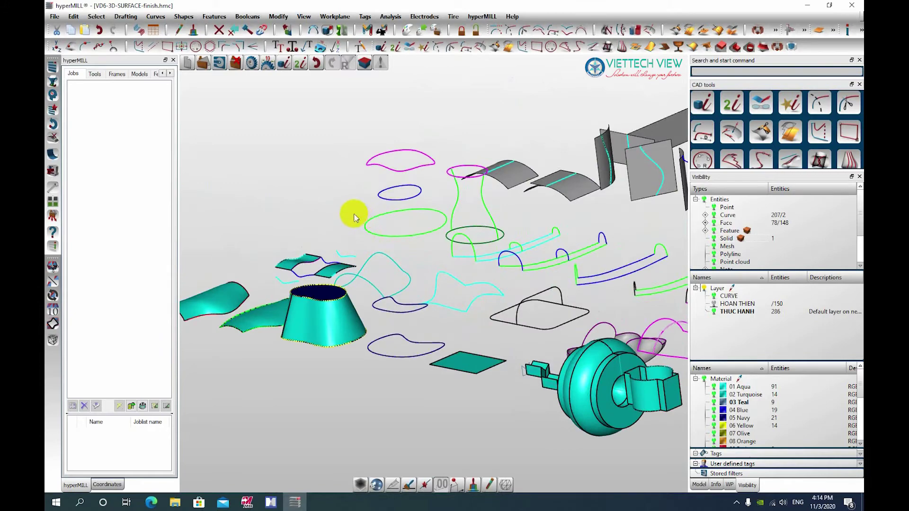
{"action": "scroll", "coordinate": [360, 220], "scroll_direction": "down", "scroll_amount": 1}
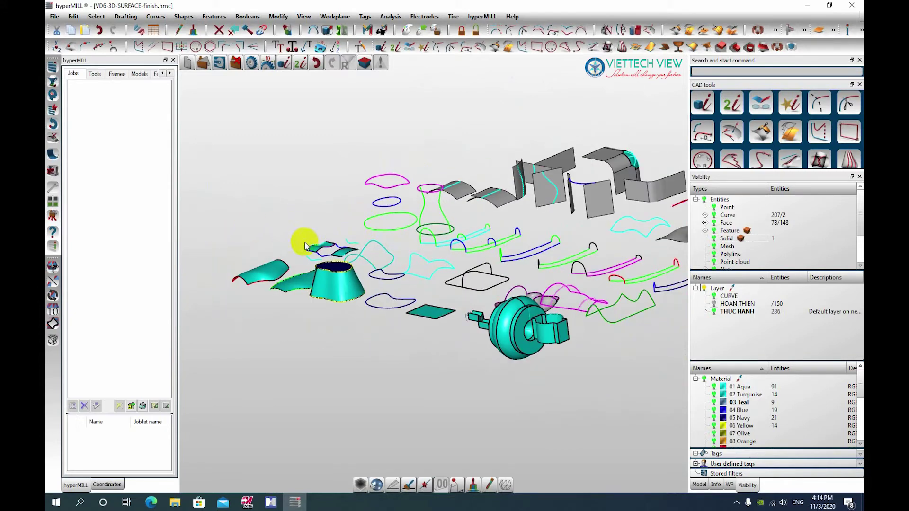
{"action": "mouse_move", "coordinate": [302, 239]}
{"action": "middle_mouse_down"}
{"action": "mouse_move", "coordinate": [314, 239]}
{"action": "mouse_move", "coordinate": [351, 274]}
{"action": "middle_mouse_up"}
{"action": "scroll", "coordinate": [445, 335], "scroll_direction": "down", "scroll_amount": 3}
{"action": "scroll", "coordinate": [444, 358], "scroll_direction": "up", "scroll_amount": 2}
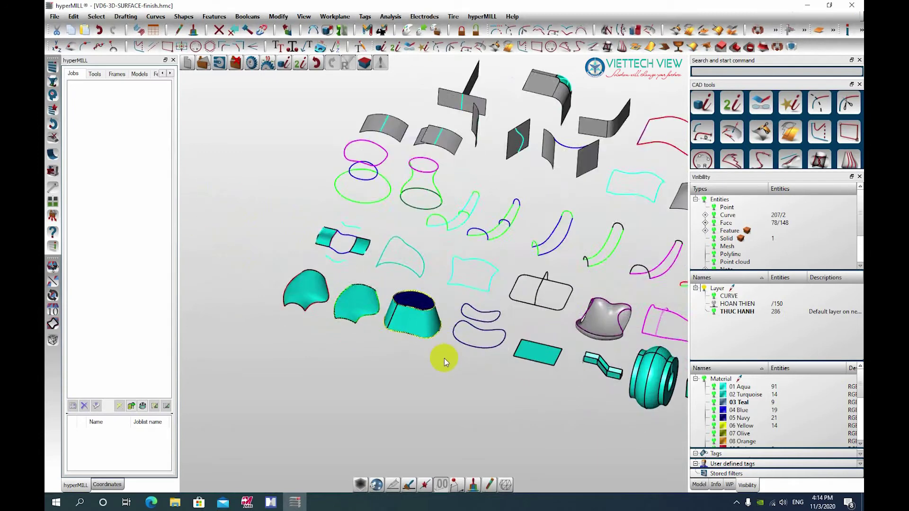
{"action": "scroll", "coordinate": [431, 274], "scroll_direction": "up", "scroll_amount": 2}
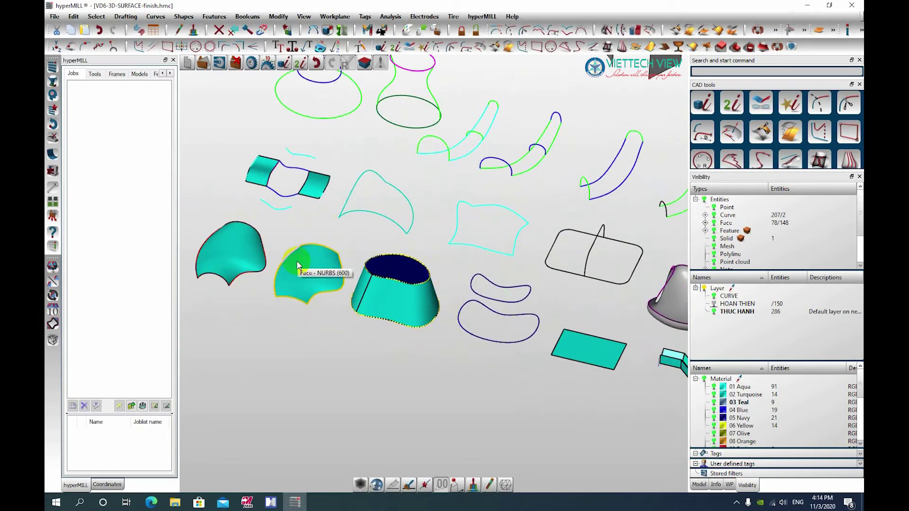
{"action": "scroll", "coordinate": [398, 305], "scroll_direction": "down", "scroll_amount": 5}
{"action": "scroll", "coordinate": [401, 305], "scroll_direction": "up", "scroll_amount": 5}
{"action": "scroll", "coordinate": [403, 304], "scroll_direction": "up", "scroll_amount": 2}
{"action": "scroll", "coordinate": [405, 305], "scroll_direction": "up", "scroll_amount": 3}
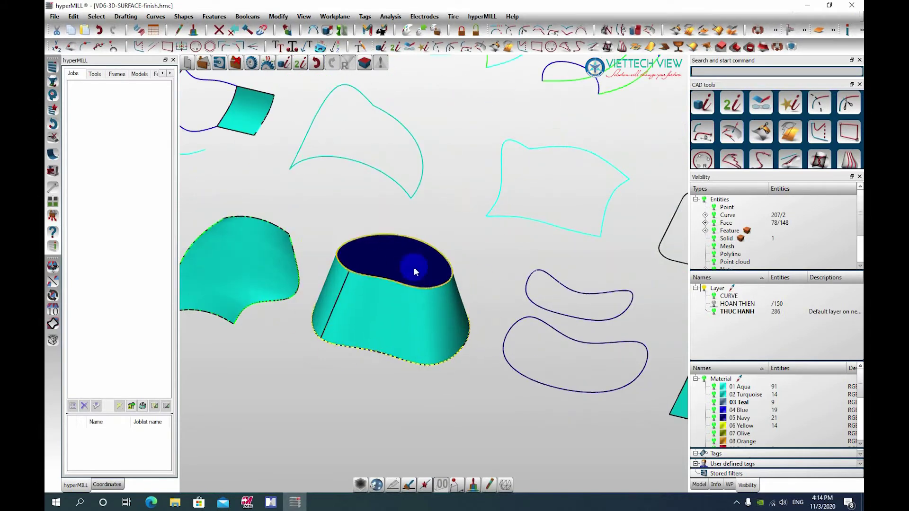
{"action": "scroll", "coordinate": [361, 269], "scroll_direction": "up", "scroll_amount": 2}
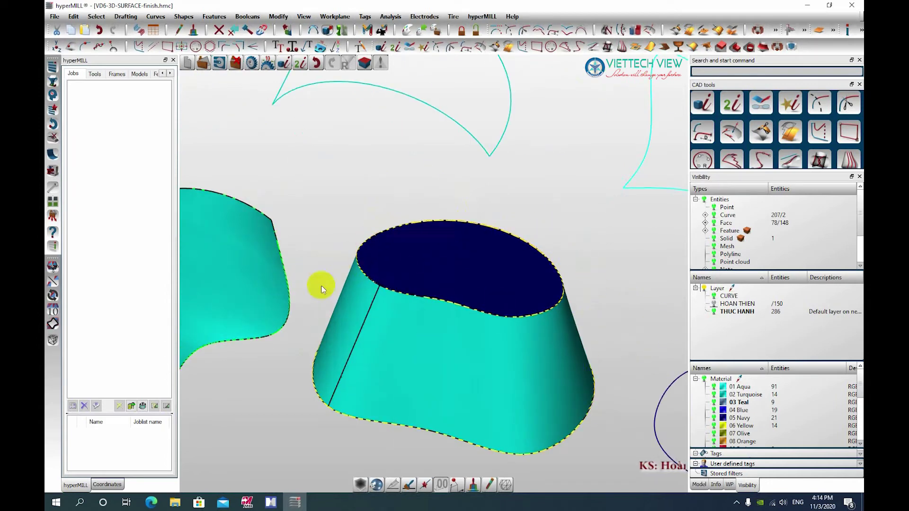
{"action": "scroll", "coordinate": [474, 287], "scroll_direction": "down", "scroll_amount": 2}
{"action": "scroll", "coordinate": [408, 254], "scroll_direction": "down", "scroll_amount": 1}
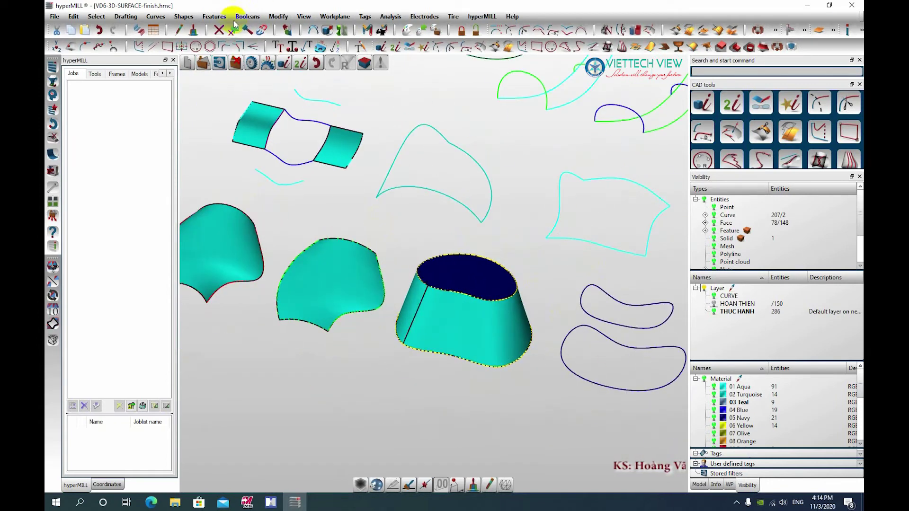
{"action": "left_click", "coordinate": [184, 16]}
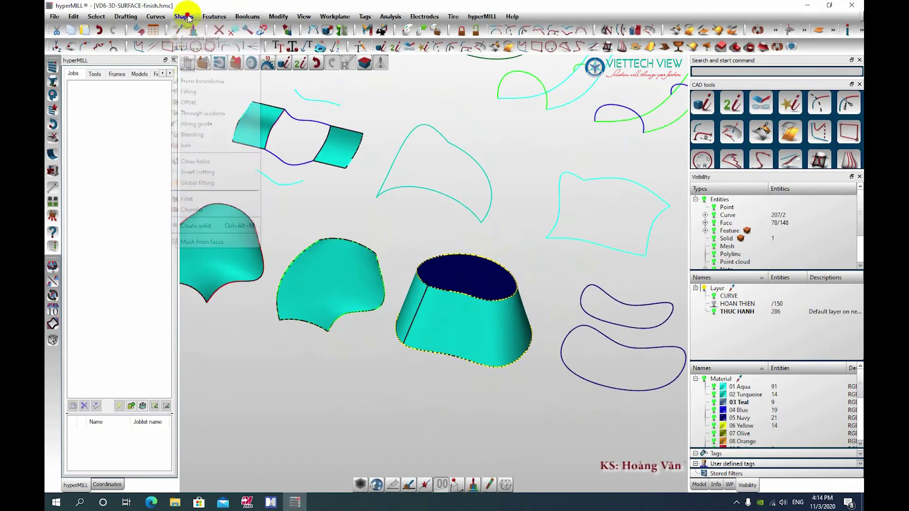
{"action": "left_click", "coordinate": [196, 226]}
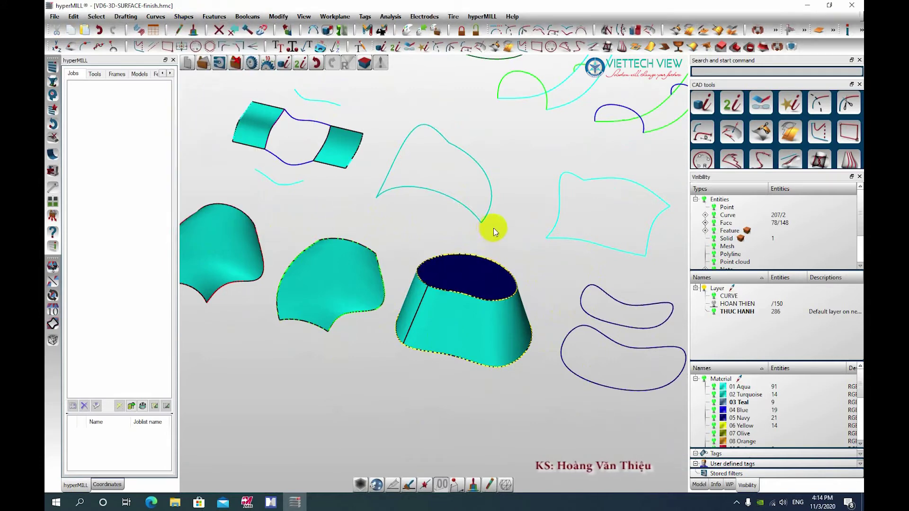
{"action": "scroll", "coordinate": [530, 293], "scroll_direction": "up", "scroll_amount": 1}
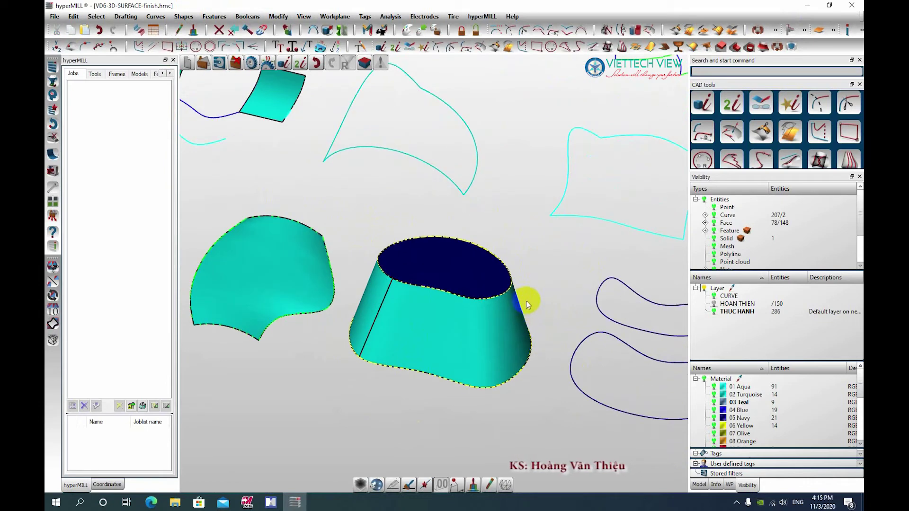
{"action": "left_click", "coordinate": [178, 16]}
{"action": "mouse_move", "coordinate": [214, 16]}
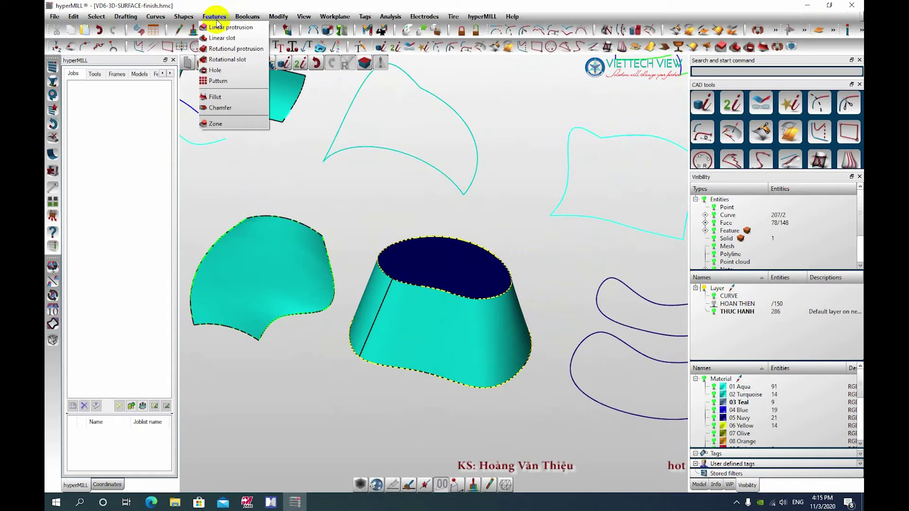
Round the tapered solid's top rim with a radius 2 fillet
{"action": "left_click", "coordinate": [215, 98]}
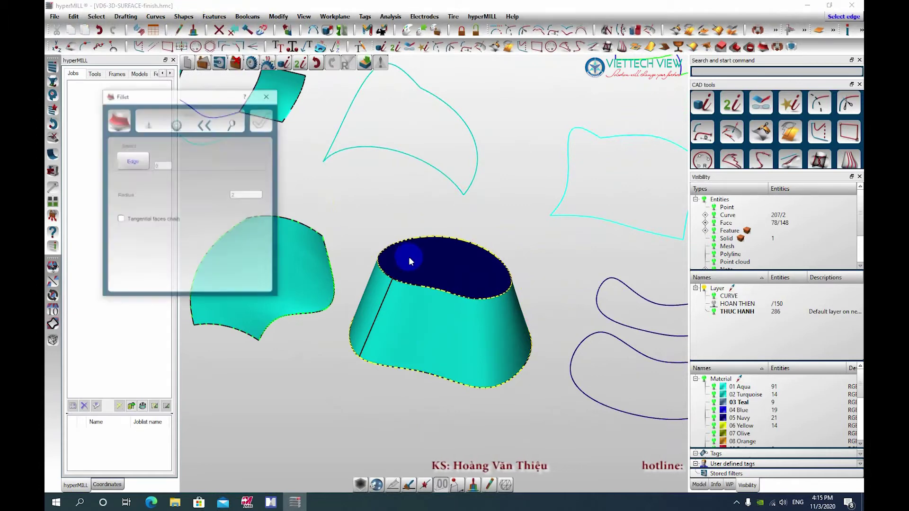
{"action": "left_click", "coordinate": [434, 286]}
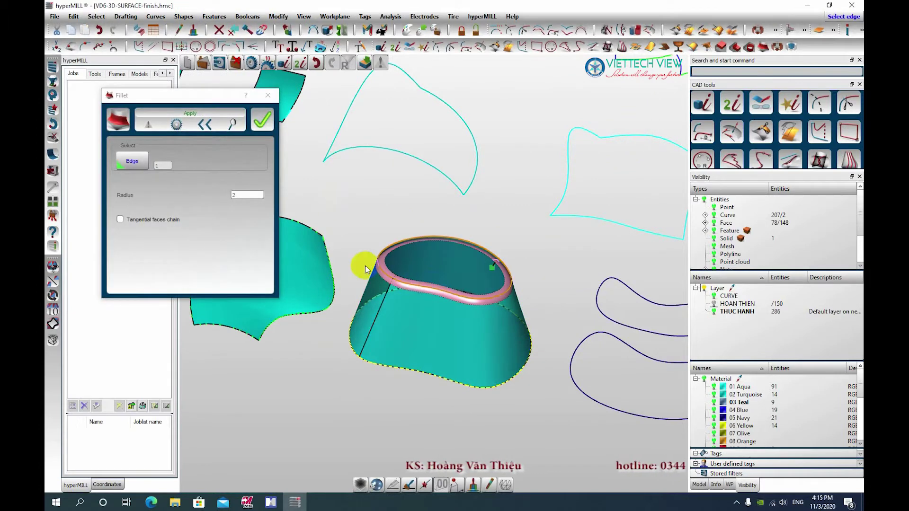
{"action": "right_click_drag", "start_coordinate": [361, 263], "coordinate": [275, 215]}
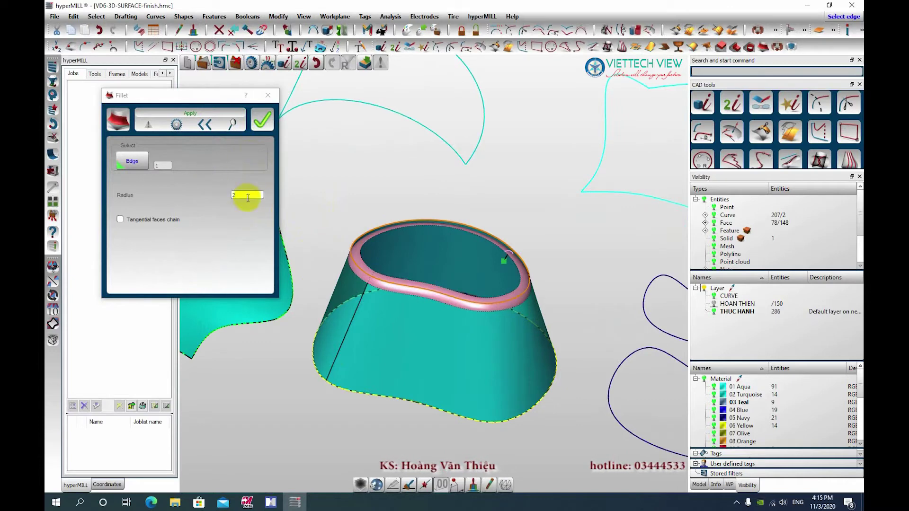
{"action": "key", "text": "Return"}
{"action": "left_click", "coordinate": [262, 128]}
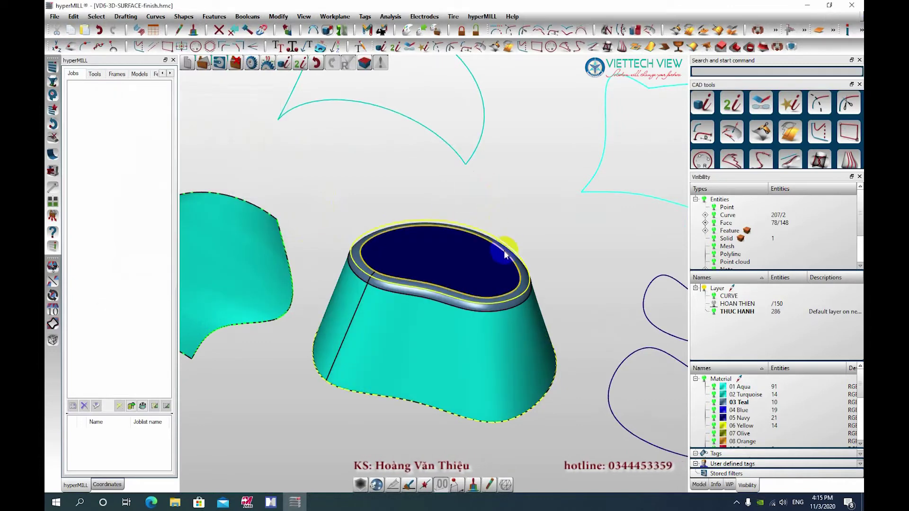
Orbit around the tapered solid and make green the current material
{"action": "scroll", "coordinate": [385, 271], "scroll_direction": "up", "scroll_amount": 3}
{"action": "scroll", "coordinate": [354, 265], "scroll_direction": "down", "scroll_amount": 3}
{"action": "mouse_move", "coordinate": [351, 308]}
{"action": "right_mouse_down"}
{"action": "mouse_move", "coordinate": [309, 264]}
{"action": "mouse_move", "coordinate": [318, 279]}
{"action": "right_mouse_up"}
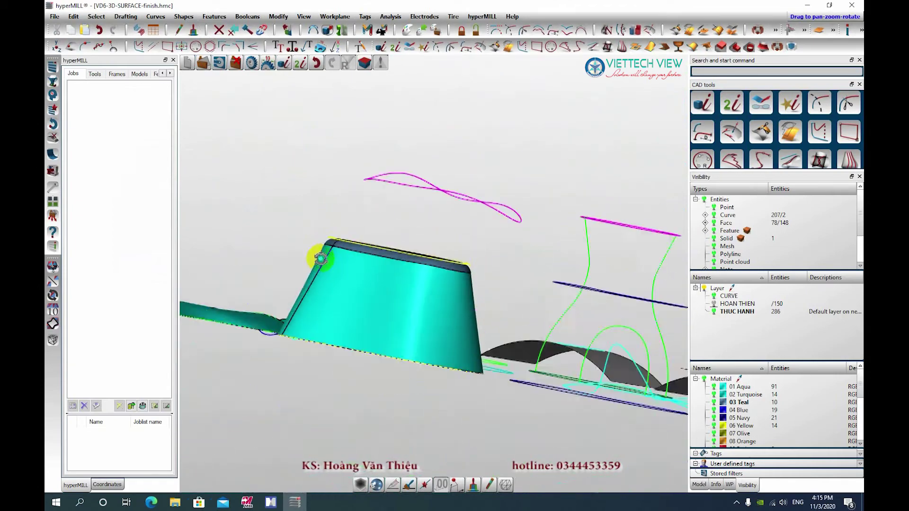
{"action": "left_click", "coordinate": [375, 485]}
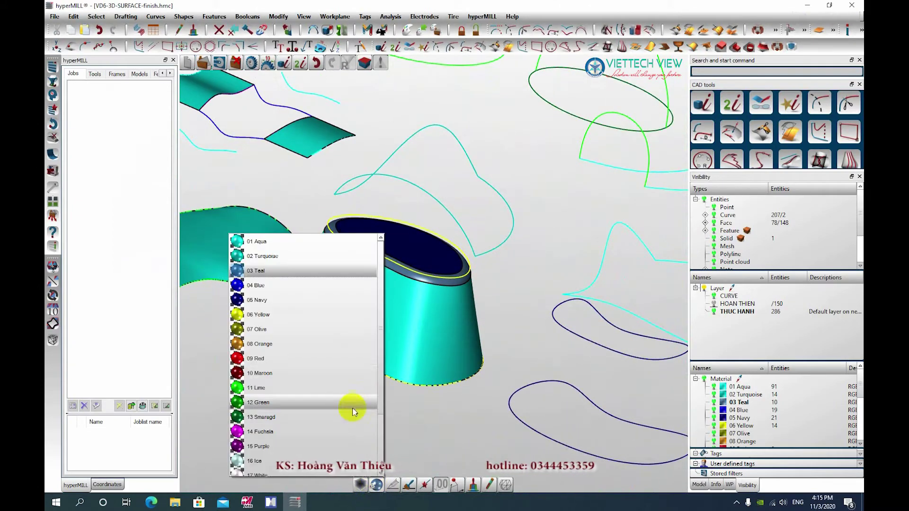
{"action": "left_click", "coordinate": [250, 388]}
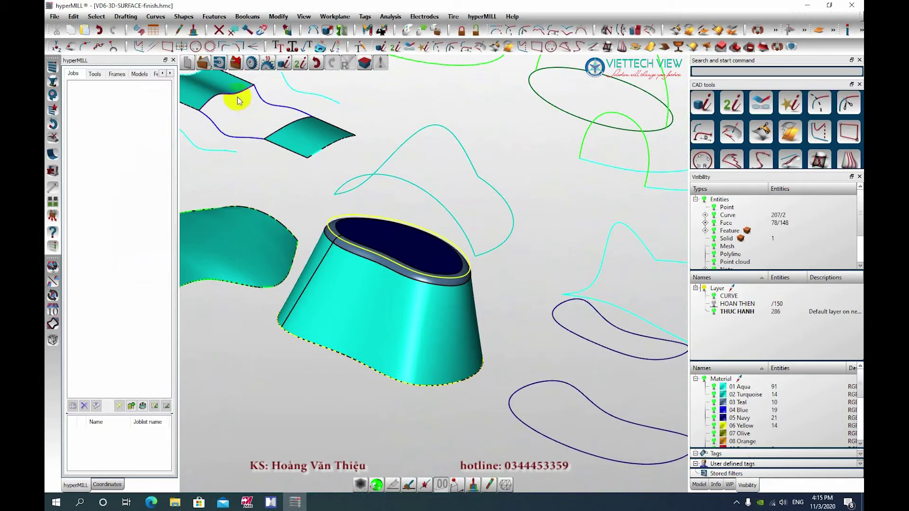
Bevel the tapered solid's bottom edge with a distance 3 chamfer
{"action": "left_click", "coordinate": [215, 19]}
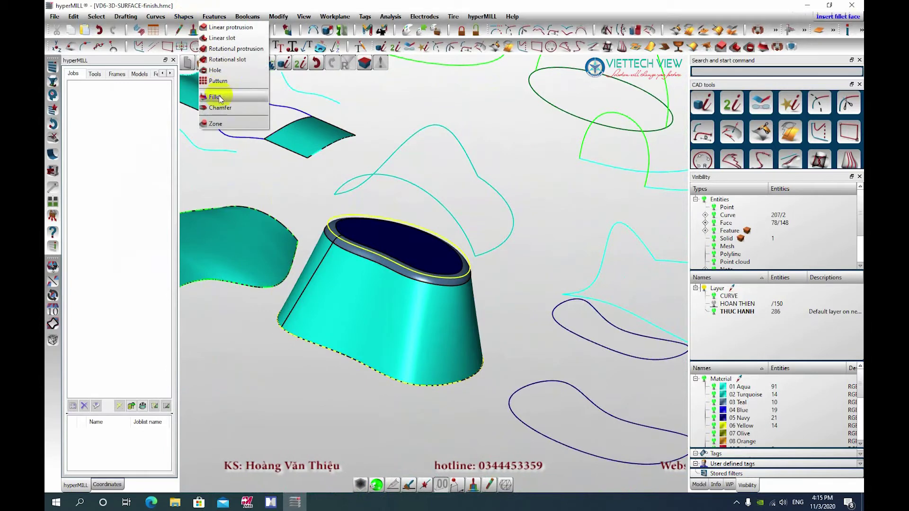
{"action": "left_click", "coordinate": [228, 112]}
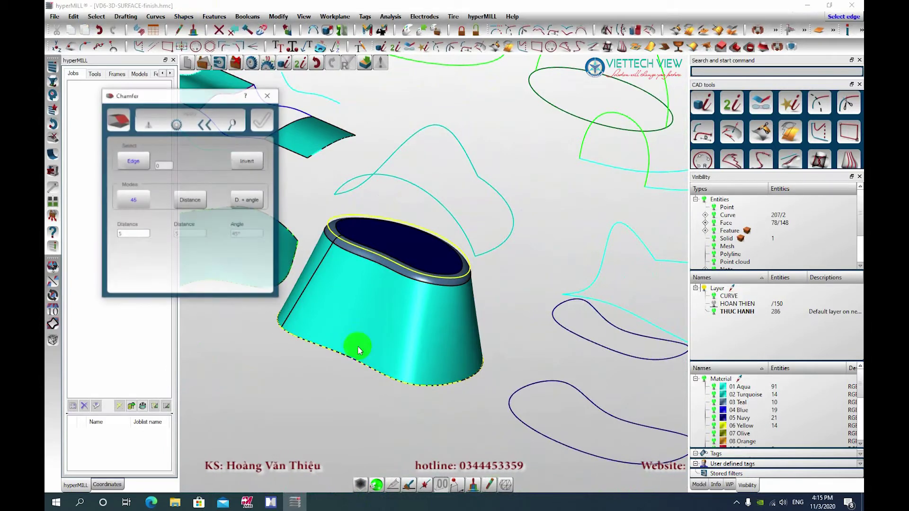
{"action": "left_click", "coordinate": [377, 377]}
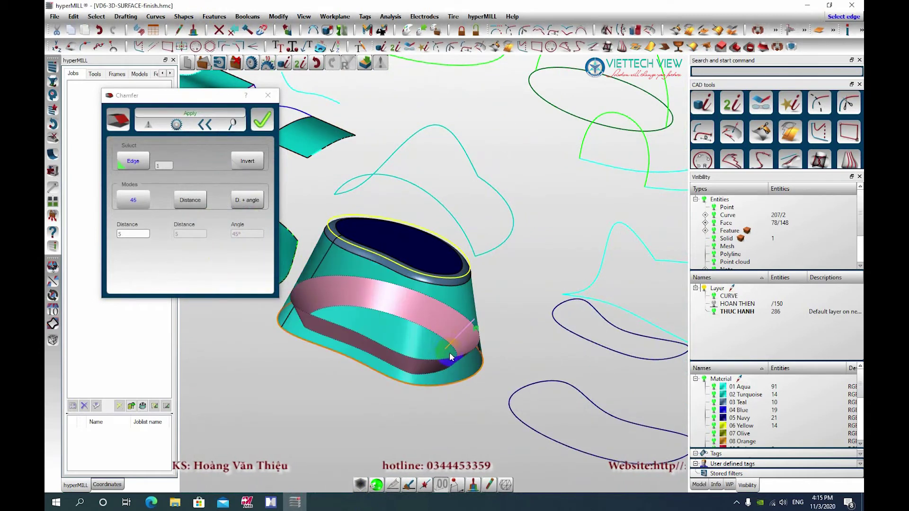
{"action": "double_click", "coordinate": [132, 234]}
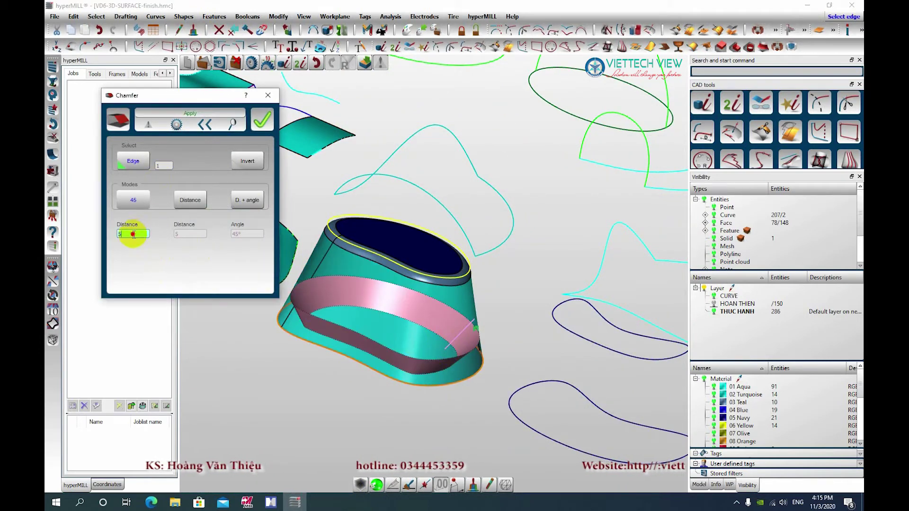
{"action": "type", "text": "3"}
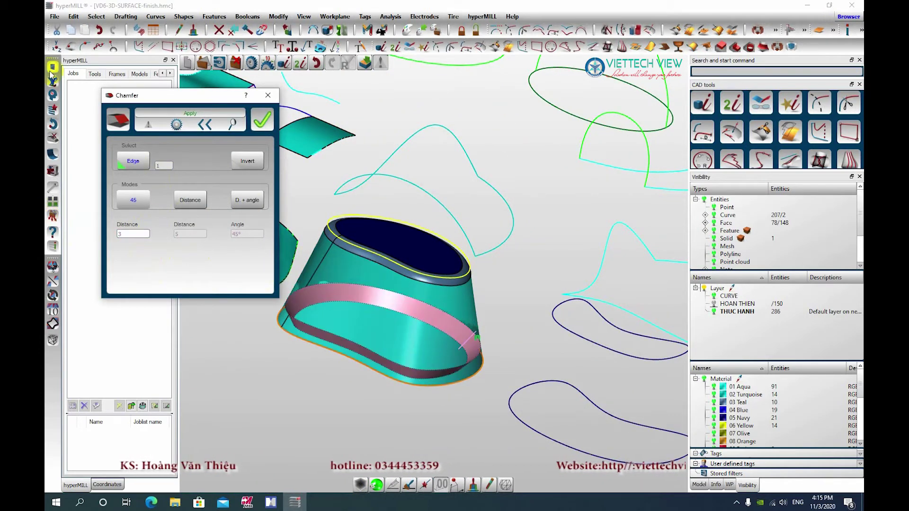
{"action": "left_click", "coordinate": [256, 124]}
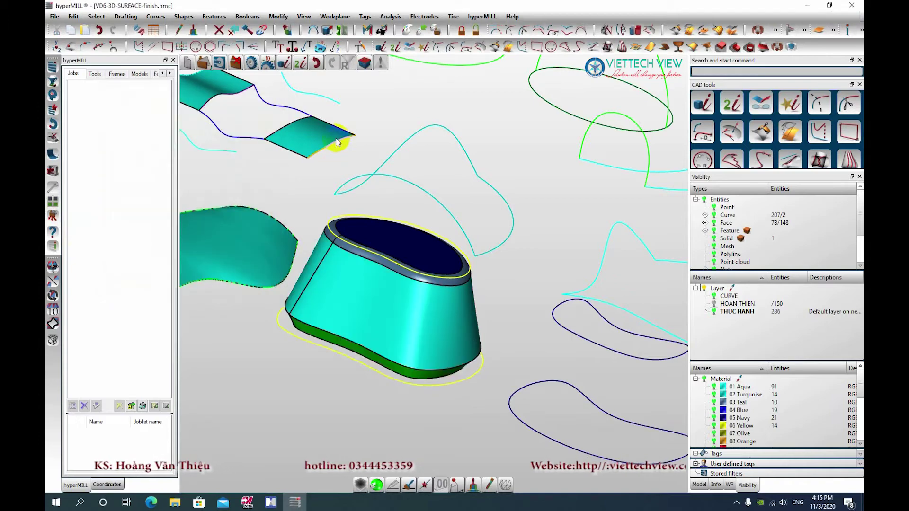
Orbit around the chamfered solid, glancing at the solid feature commands without choosing one
{"action": "middle_click_drag", "start_coordinate": [379, 402], "coordinate": [431, 266]}
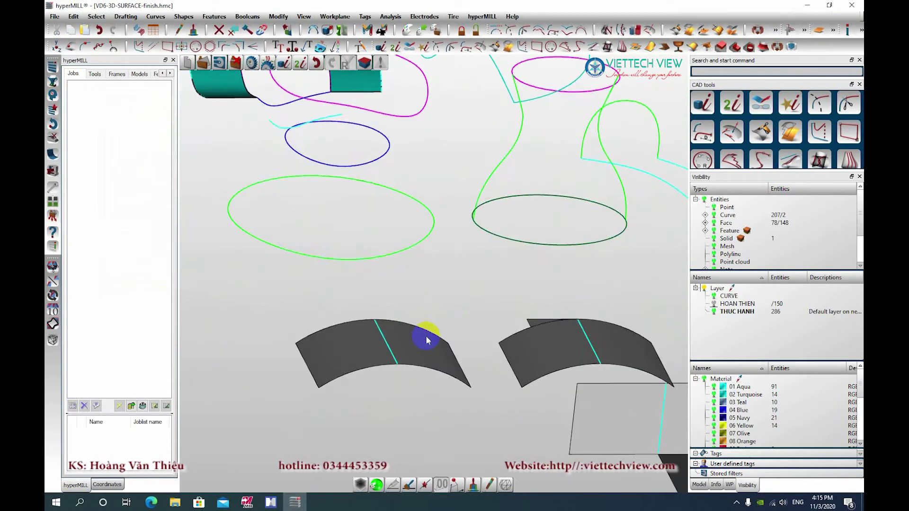
{"action": "scroll", "coordinate": [431, 266], "scroll_direction": "up", "scroll_amount": 5}
{"action": "mouse_move", "coordinate": [386, 354]}
{"action": "middle_mouse_down"}
{"action": "mouse_move", "coordinate": [366, 365]}
{"action": "mouse_move", "coordinate": [243, 131]}
{"action": "middle_mouse_up"}
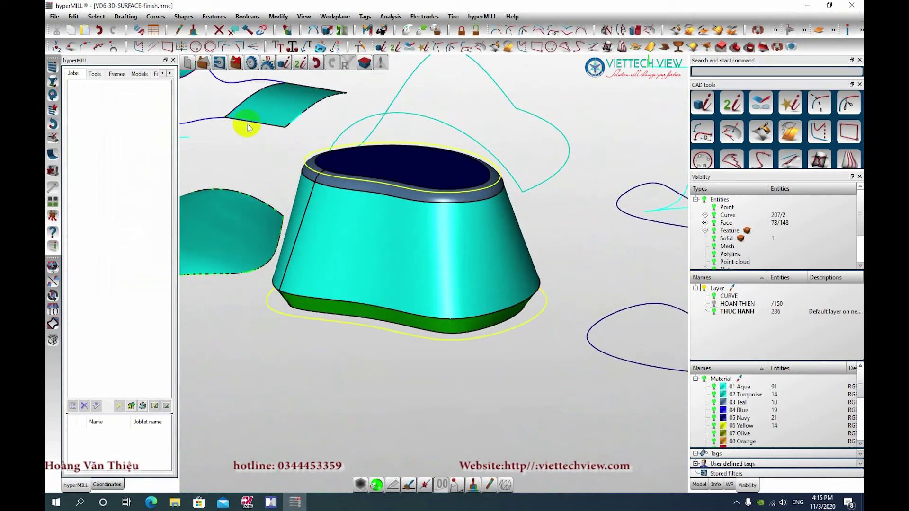
{"action": "left_click", "coordinate": [214, 16]}
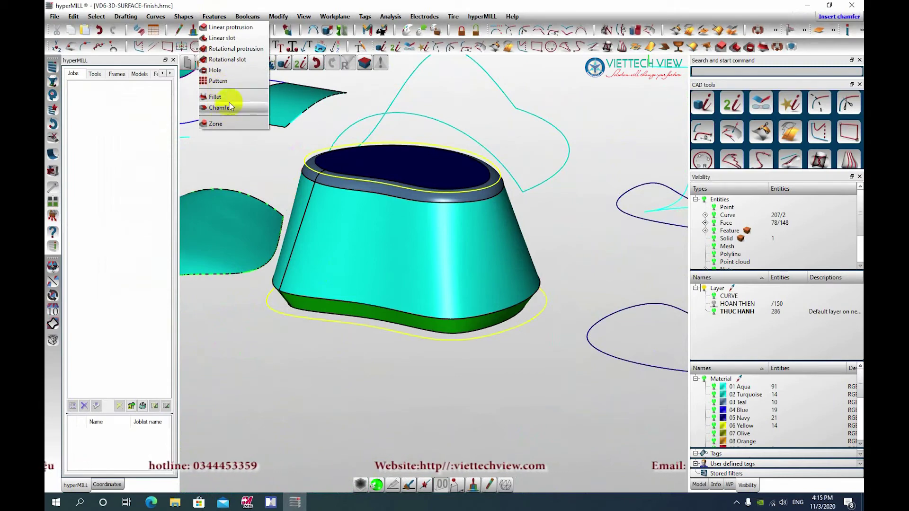
{"action": "left_click", "coordinate": [365, 415]}
Orbit and zoom to a low side view of the two loose surfaces, then open the surface-creation commands
{"action": "scroll", "coordinate": [426, 298], "scroll_direction": "down", "scroll_amount": 5}
{"action": "scroll", "coordinate": [411, 274], "scroll_direction": "up", "scroll_amount": 3}
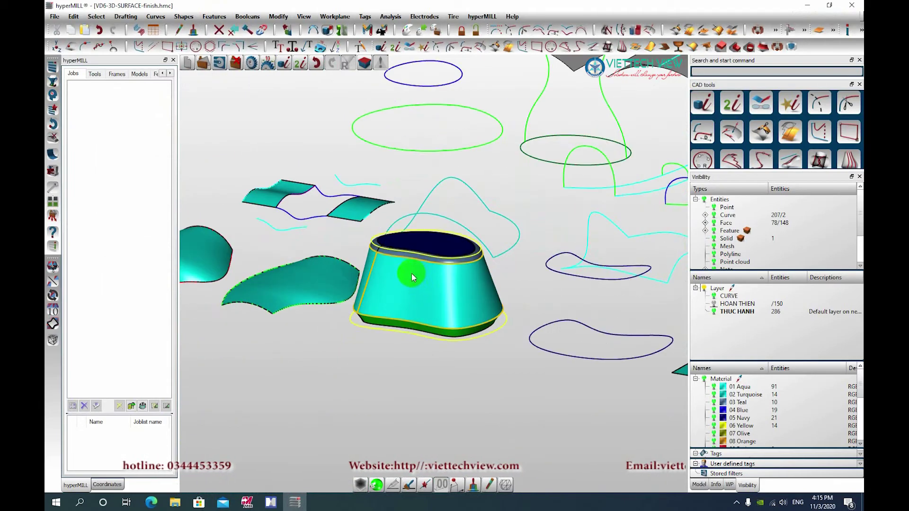
{"action": "mouse_move", "coordinate": [411, 274]}
{"action": "middle_mouse_down"}
{"action": "mouse_move", "coordinate": [371, 255]}
{"action": "mouse_move", "coordinate": [375, 304]}
{"action": "mouse_move", "coordinate": [377, 289]}
{"action": "middle_mouse_up"}
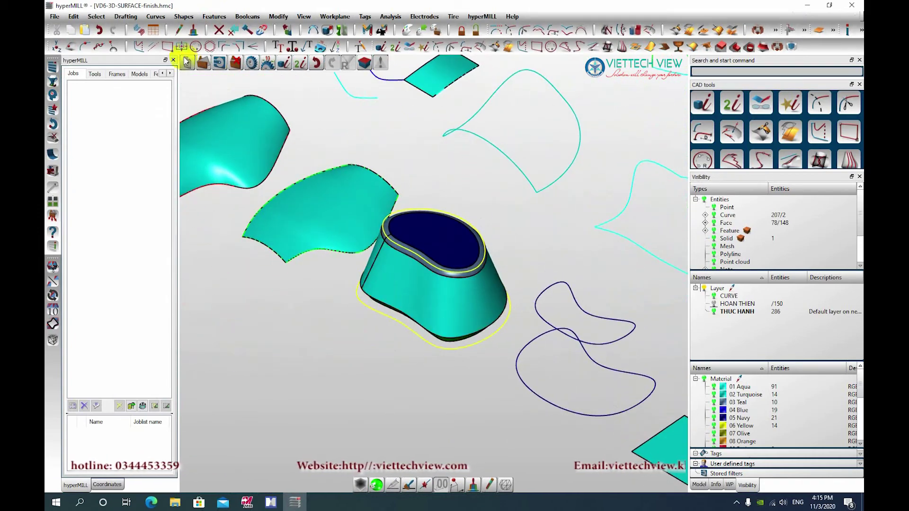
{"action": "scroll", "coordinate": [331, 161], "scroll_direction": "down", "scroll_amount": 4}
{"action": "scroll", "coordinate": [414, 196], "scroll_direction": "down", "scroll_amount": 2}
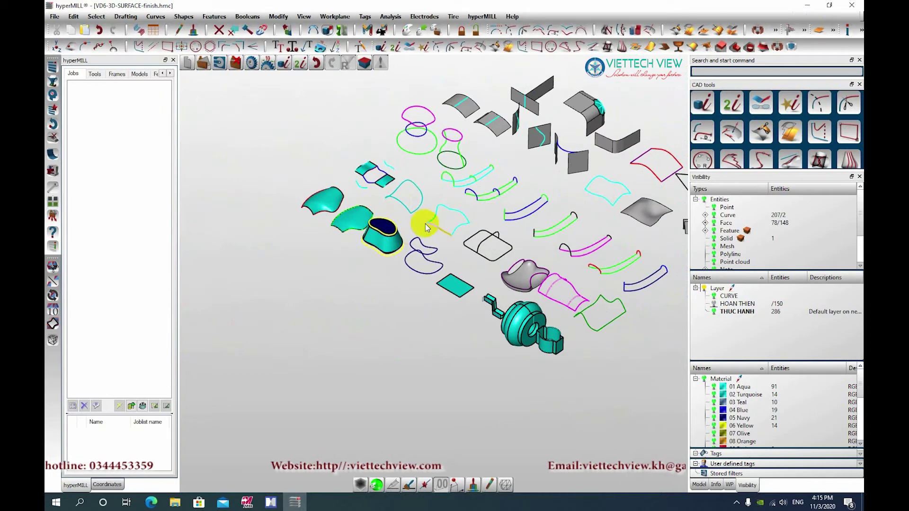
{"action": "scroll", "coordinate": [497, 152], "scroll_direction": "down", "scroll_amount": 3}
{"action": "scroll", "coordinate": [497, 151], "scroll_direction": "up", "scroll_amount": 2}
{"action": "scroll", "coordinate": [521, 198], "scroll_direction": "up", "scroll_amount": 2}
{"action": "scroll", "coordinate": [521, 198], "scroll_direction": "up", "scroll_amount": 2}
{"action": "mouse_move", "coordinate": [472, 240]}
{"action": "middle_mouse_down"}
{"action": "mouse_move", "coordinate": [430, 197]}
{"action": "mouse_move", "coordinate": [274, 228]}
{"action": "mouse_move", "coordinate": [243, 256]}
{"action": "mouse_move", "coordinate": [264, 243]}
{"action": "middle_mouse_up"}
{"action": "scroll", "coordinate": [429, 188], "scroll_direction": "up", "scroll_amount": 2}
{"action": "scroll", "coordinate": [463, 203], "scroll_direction": "up", "scroll_amount": 2}
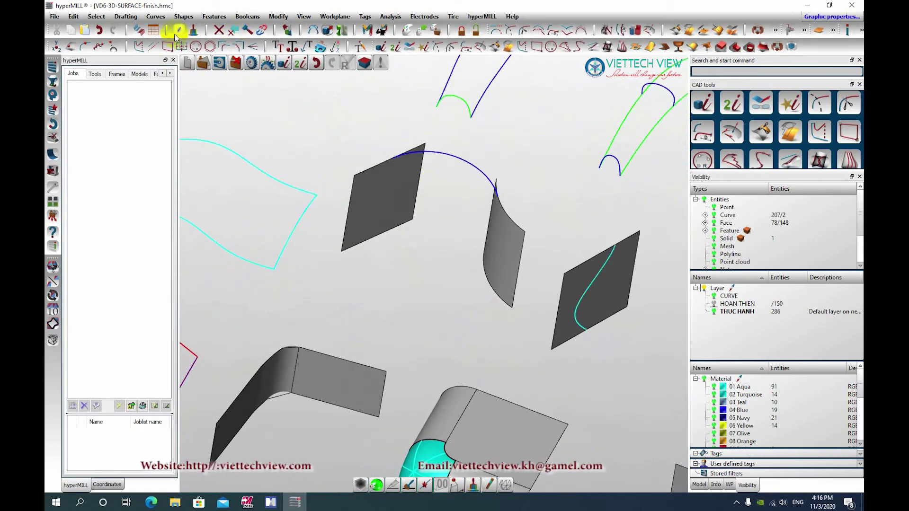
{"action": "scroll", "coordinate": [357, 223], "scroll_direction": "down", "scroll_amount": 2}
{"action": "scroll", "coordinate": [367, 200], "scroll_direction": "down", "scroll_amount": 2}
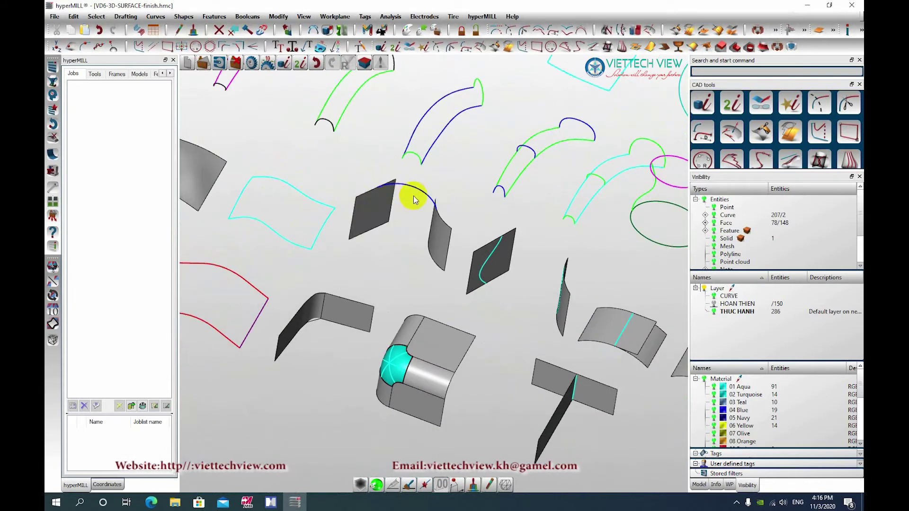
{"action": "left_click", "coordinate": [185, 18]}
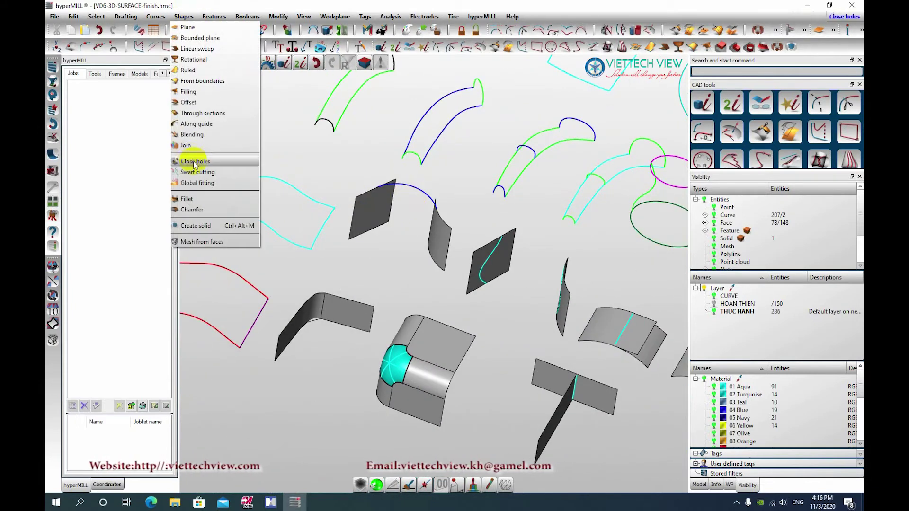
Start a surface fillet with the flat grey surface as face A and the curved surface as face B
{"action": "left_click", "coordinate": [189, 204]}
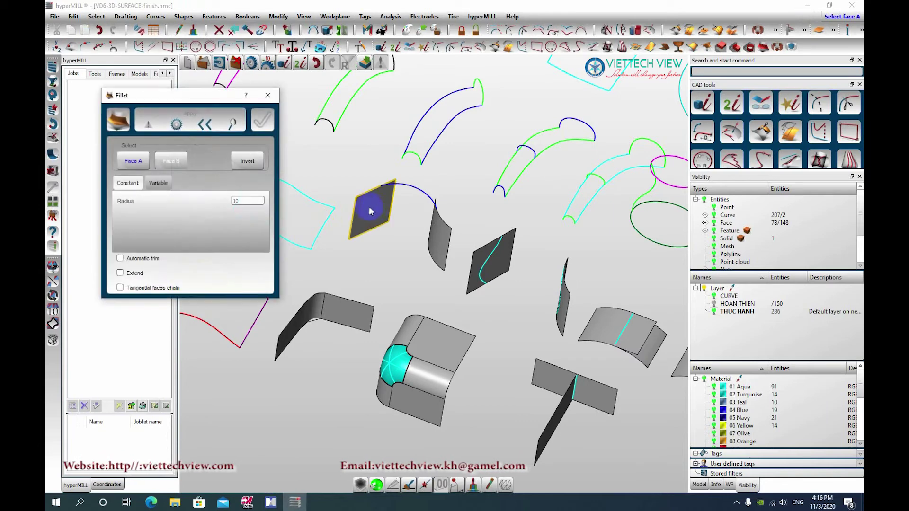
{"action": "left_click", "coordinate": [381, 207]}
{"action": "scroll", "coordinate": [398, 223], "scroll_direction": "up", "scroll_amount": 2}
{"action": "scroll", "coordinate": [450, 241], "scroll_direction": "up", "scroll_amount": 2}
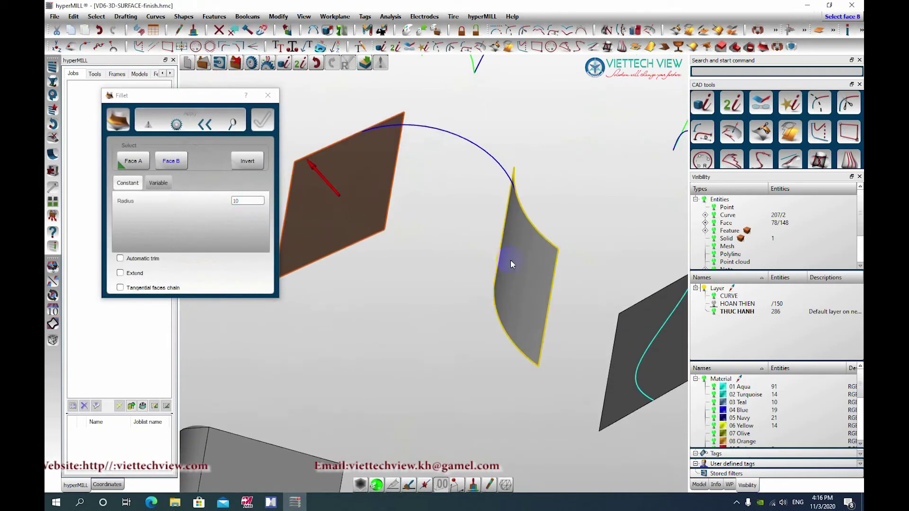
{"action": "left_click", "coordinate": [510, 264]}
{"action": "scroll", "coordinate": [410, 206], "scroll_direction": "down", "scroll_amount": 3}
{"action": "scroll", "coordinate": [418, 189], "scroll_direction": "up", "scroll_amount": 3}
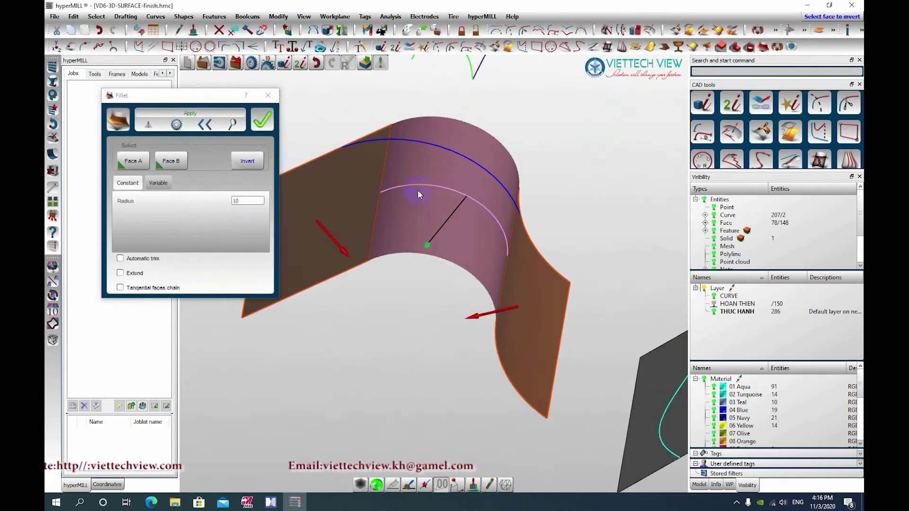
{"action": "scroll", "coordinate": [401, 201], "scroll_direction": "up", "scroll_amount": 1}
{"action": "scroll", "coordinate": [401, 201], "scroll_direction": "down", "scroll_amount": 3}
{"action": "scroll", "coordinate": [416, 232], "scroll_direction": "up", "scroll_amount": 3}
{"action": "scroll", "coordinate": [436, 227], "scroll_direction": "down", "scroll_amount": 1}
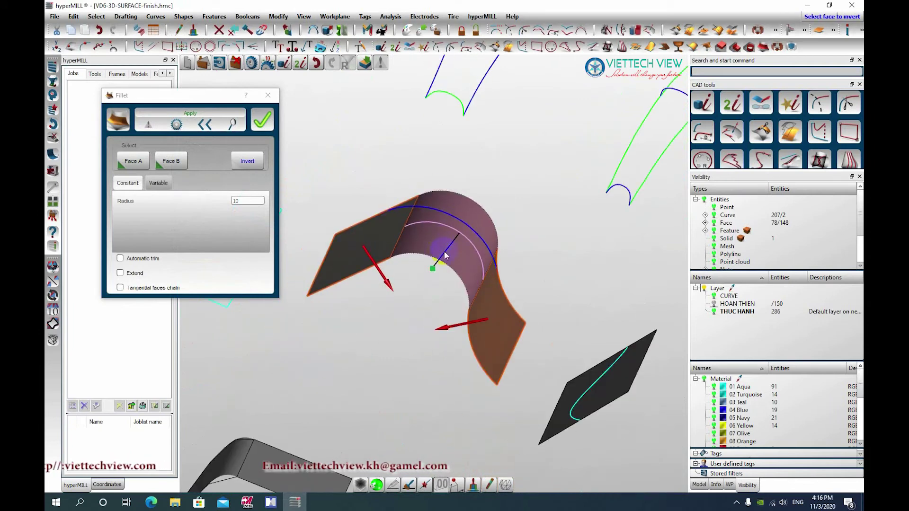
Set the fillet radius to 12, check the preview, and accept the fillet surface
{"action": "double_click", "coordinate": [239, 202]}
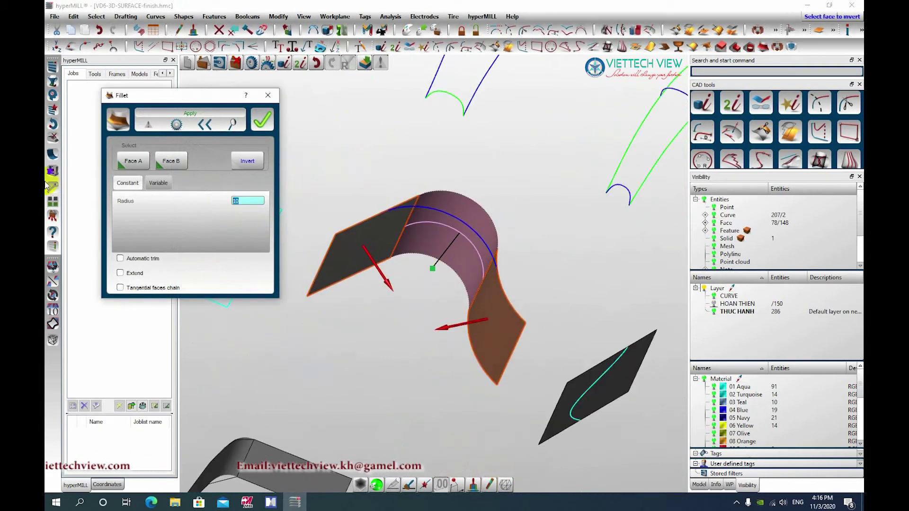
{"action": "type", "text": "12"}
{"action": "key", "text": "Tab"}
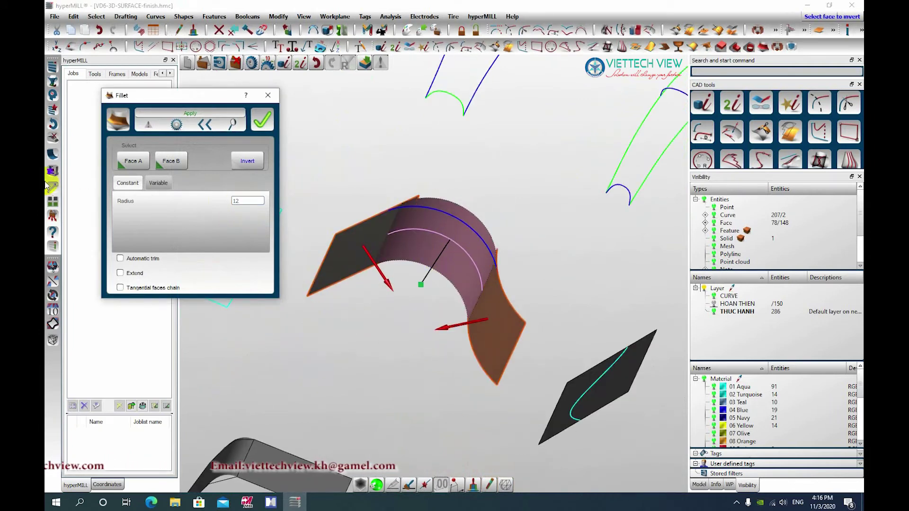
{"action": "mouse_move", "coordinate": [510, 286]}
{"action": "middle_mouse_down"}
{"action": "mouse_move", "coordinate": [418, 225]}
{"action": "mouse_move", "coordinate": [545, 209]}
{"action": "mouse_move", "coordinate": [402, 166]}
{"action": "middle_mouse_up"}
{"action": "left_click", "coordinate": [264, 121]}
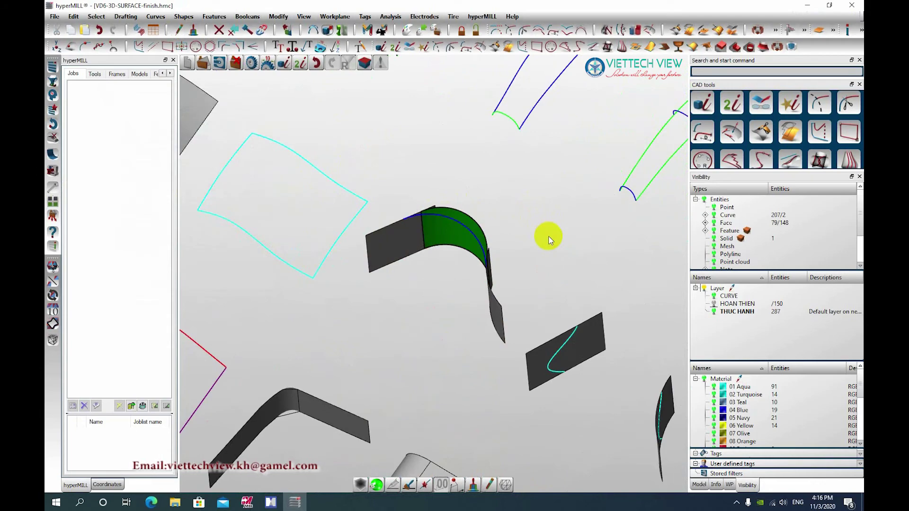
{"action": "mouse_move", "coordinate": [503, 251]}
{"action": "middle_mouse_down"}
{"action": "mouse_move", "coordinate": [486, 233]}
{"action": "mouse_move", "coordinate": [405, 260]}
{"action": "mouse_move", "coordinate": [471, 270]}
{"action": "mouse_move", "coordinate": [500, 235]}
{"action": "mouse_move", "coordinate": [463, 207]}
{"action": "middle_mouse_up"}
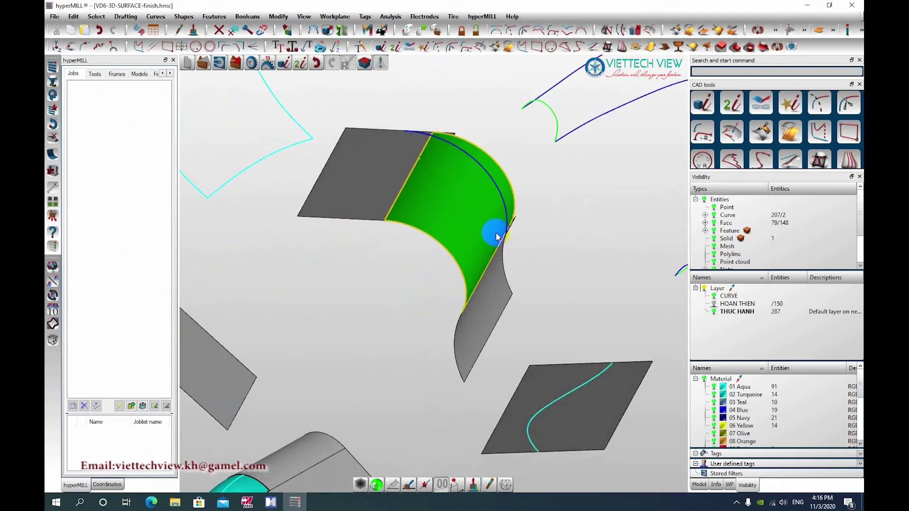
{"action": "scroll", "coordinate": [345, 240], "scroll_direction": "down", "scroll_amount": 3}
{"action": "mouse_move", "coordinate": [344, 240]}
{"action": "middle_mouse_down"}
{"action": "mouse_move", "coordinate": [367, 257]}
{"action": "mouse_move", "coordinate": [391, 249]}
{"action": "mouse_move", "coordinate": [412, 264]}
{"action": "mouse_move", "coordinate": [394, 268]}
{"action": "middle_mouse_up"}
{"action": "scroll", "coordinate": [394, 268], "scroll_direction": "down", "scroll_amount": 3}
{"action": "scroll", "coordinate": [383, 246], "scroll_direction": "down", "scroll_amount": 5}
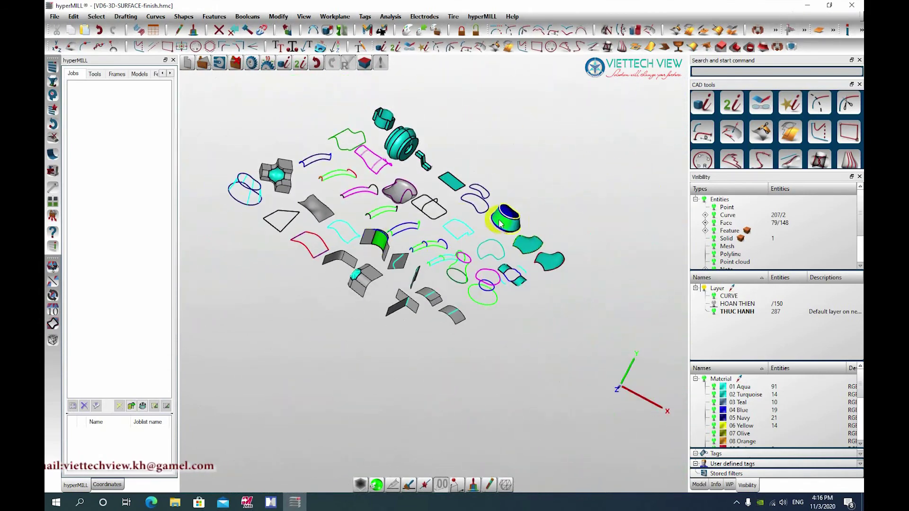
{"action": "scroll", "coordinate": [500, 224], "scroll_direction": "up", "scroll_amount": 3}
{"action": "scroll", "coordinate": [512, 213], "scroll_direction": "up", "scroll_amount": 4}
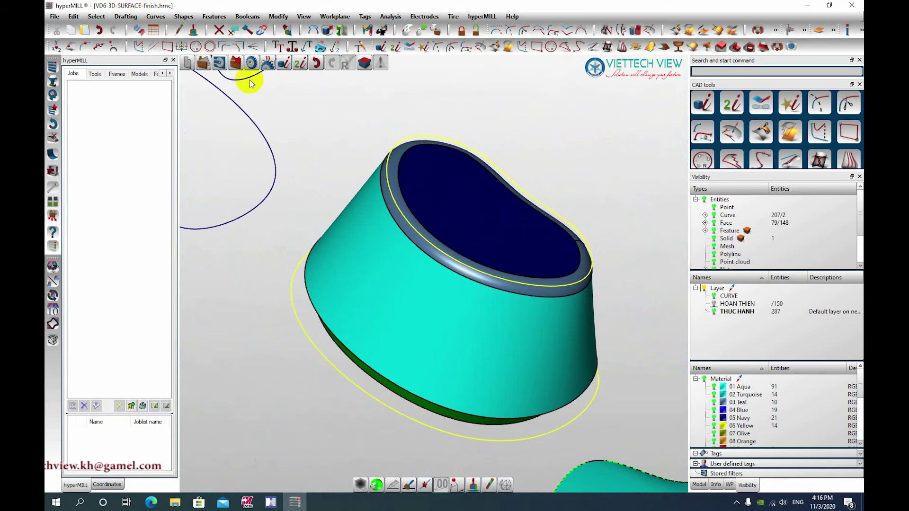
{"action": "scroll", "coordinate": [411, 189], "scroll_direction": "down", "scroll_amount": 1}
{"action": "scroll", "coordinate": [415, 228], "scroll_direction": "down", "scroll_amount": 2}
{"action": "scroll", "coordinate": [572, 271], "scroll_direction": "down", "scroll_amount": 2}
{"action": "scroll", "coordinate": [574, 277], "scroll_direction": "down", "scroll_amount": 3}
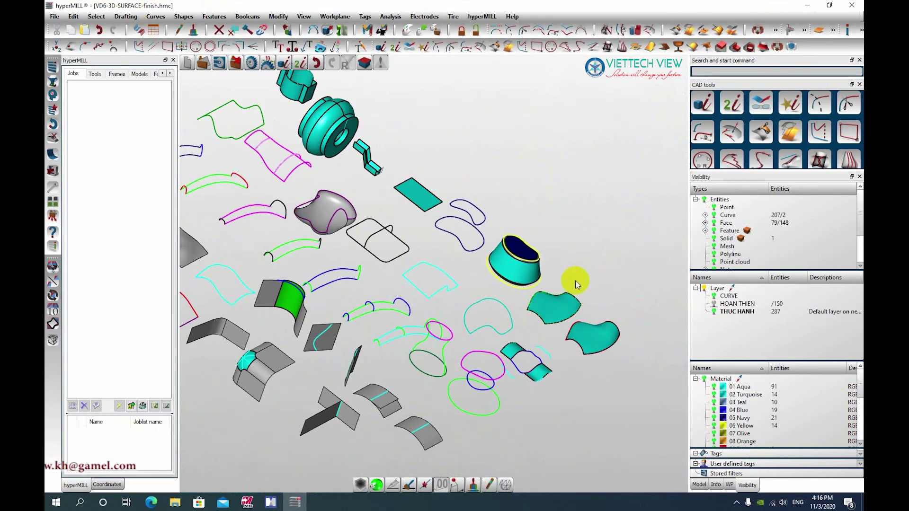
{"action": "left_click", "coordinate": [190, 18]}
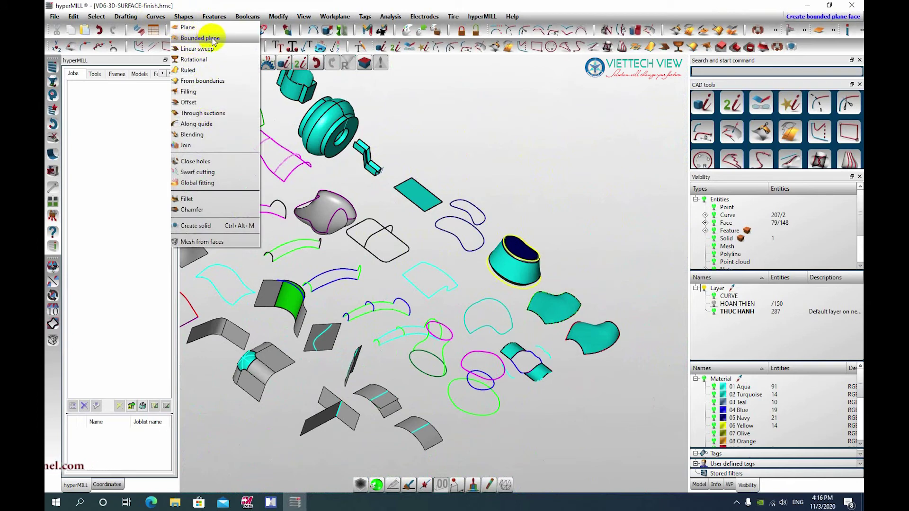
{"action": "left_click", "coordinate": [424, 192]}
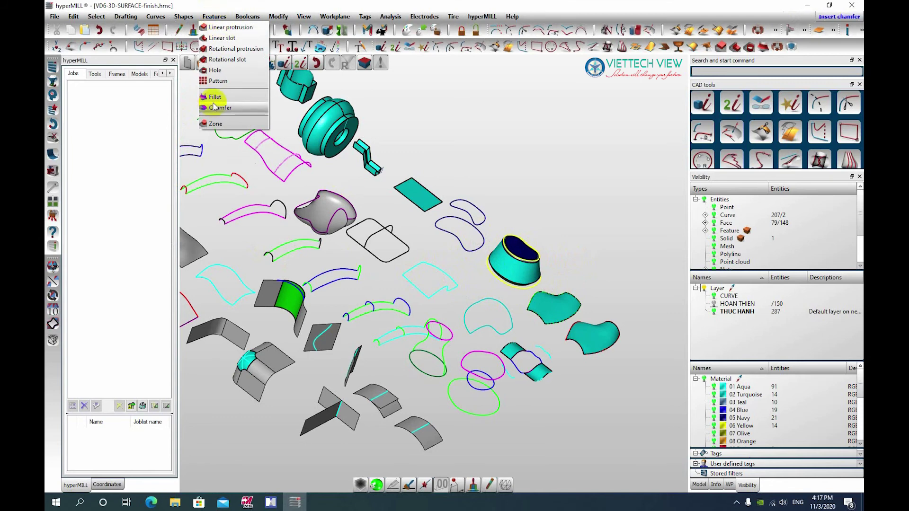
{"action": "left_click", "coordinate": [555, 195]}
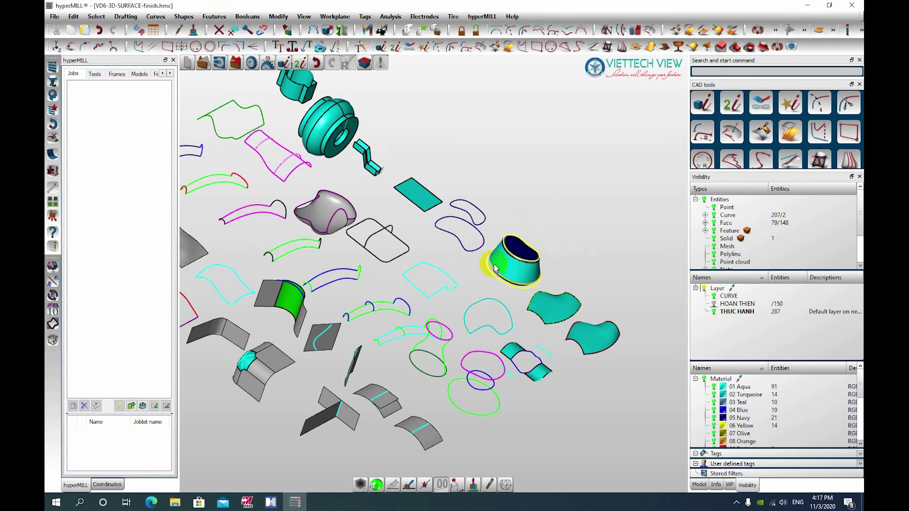
{"action": "scroll", "coordinate": [601, 222], "scroll_direction": "down", "scroll_amount": 3}
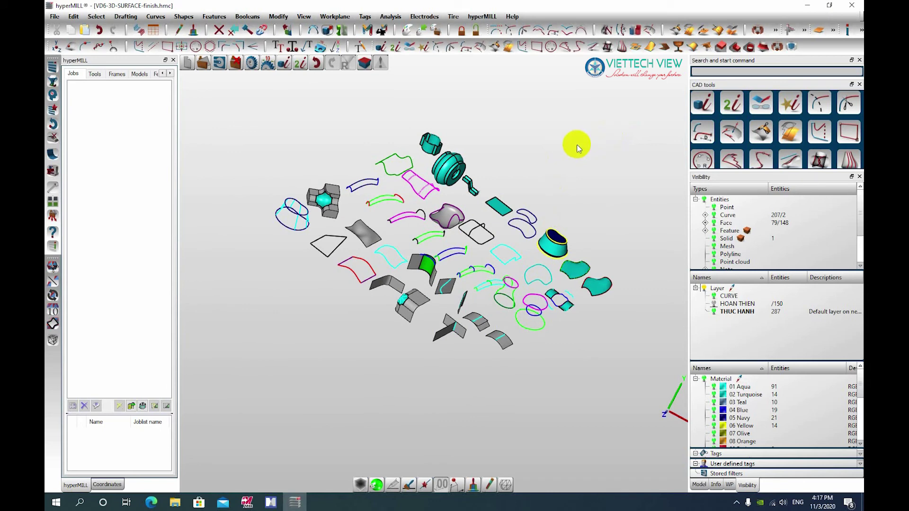
{"action": "scroll", "coordinate": [325, 179], "scroll_direction": "up", "scroll_amount": 5}
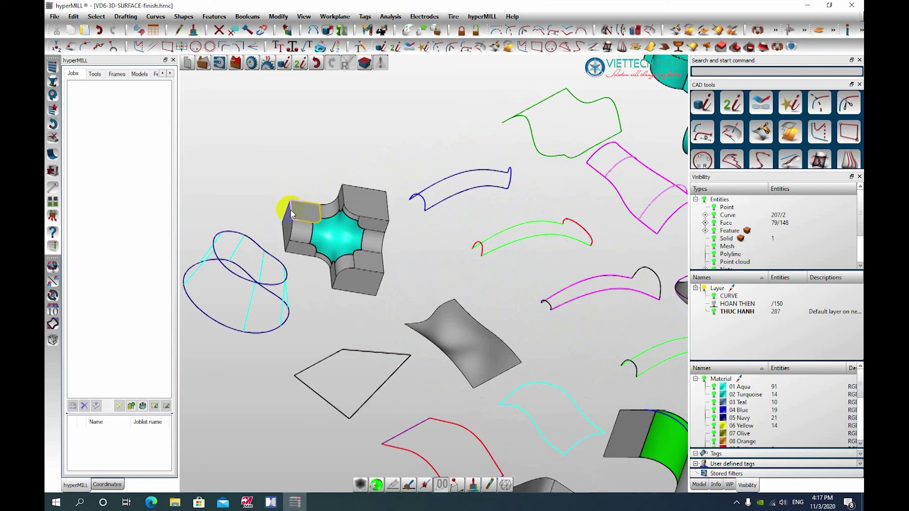
{"action": "scroll", "coordinate": [299, 202], "scroll_direction": "down", "scroll_amount": 6}
{"action": "scroll", "coordinate": [348, 277], "scroll_direction": "up", "scroll_amount": 2}
{"action": "scroll", "coordinate": [348, 277], "scroll_direction": "up", "scroll_amount": 3}
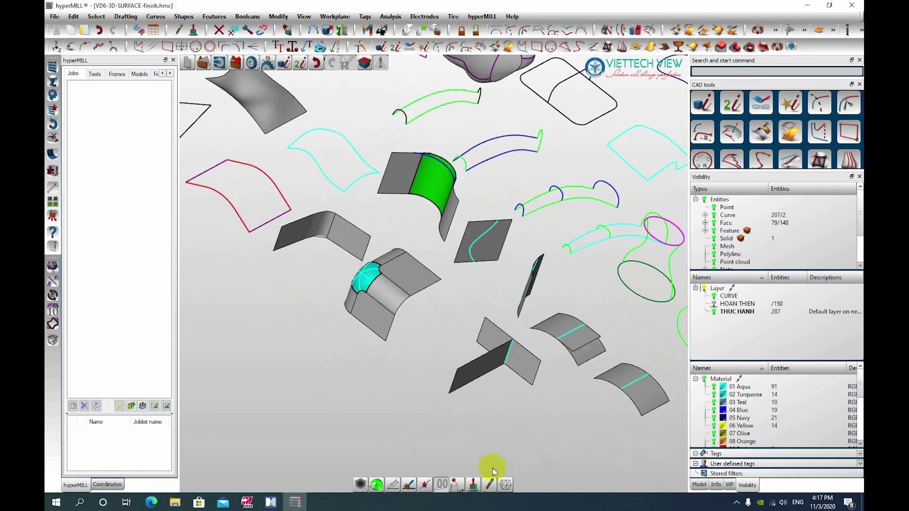